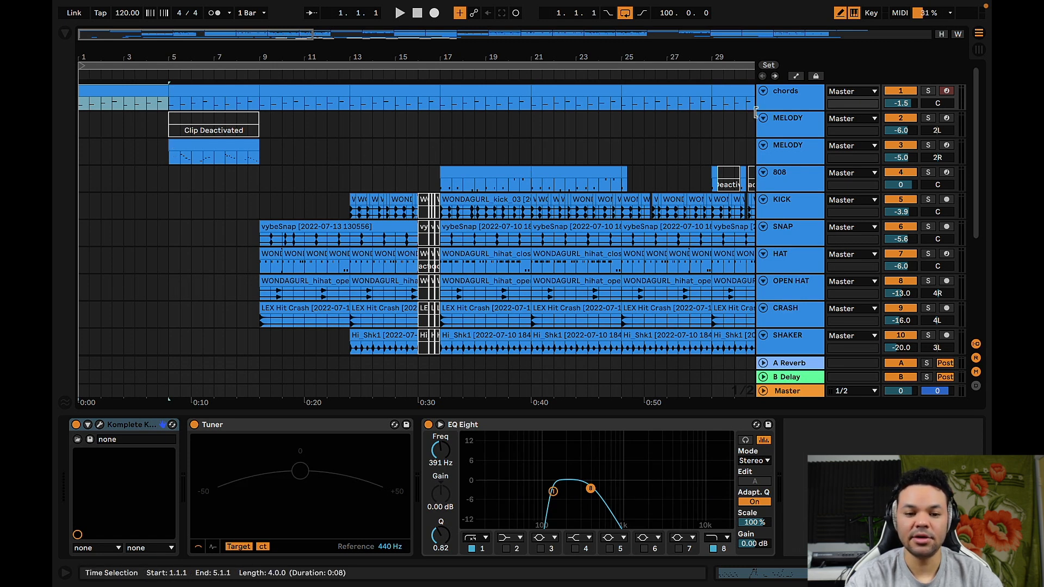
Step: Open the first chords clip's notes and play the chords track soloed from bar 1
double_click(134, 92)
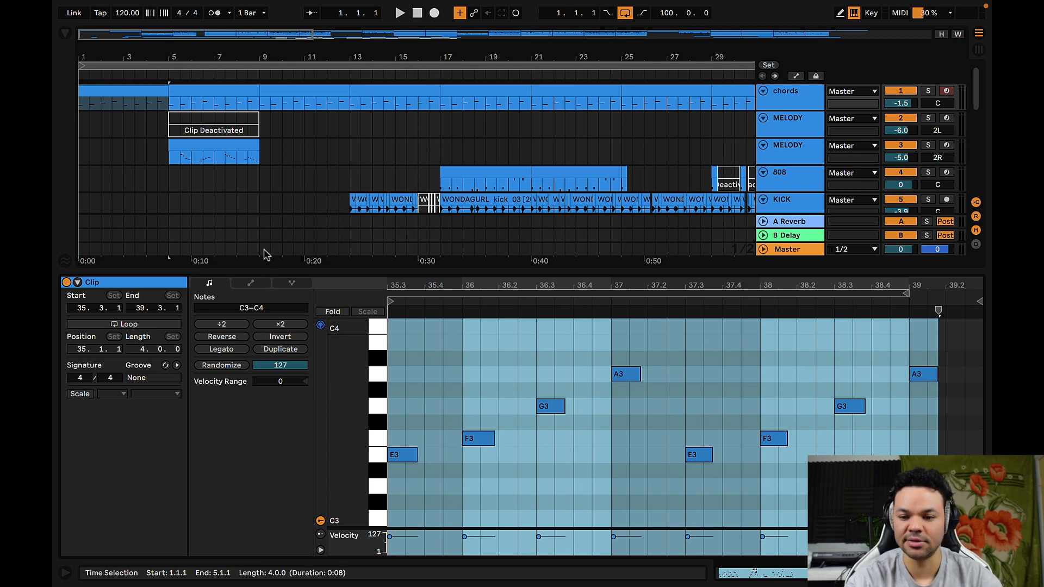
click(927, 91)
key(space)
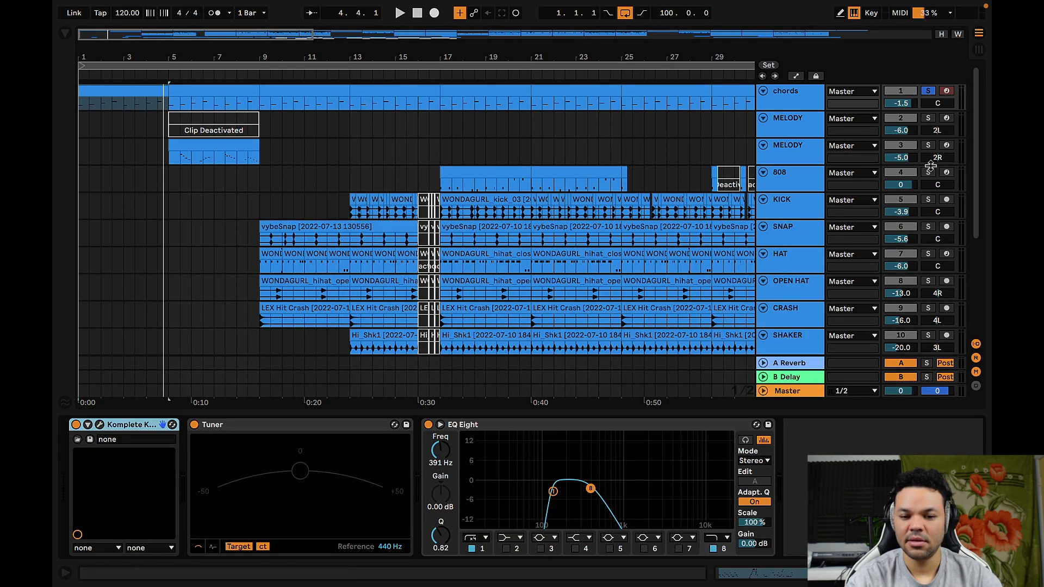
Step: Solo the second MELODY track with the chords, and play from bar 5 with the melody clip's notes open
shift+click(224, 87)
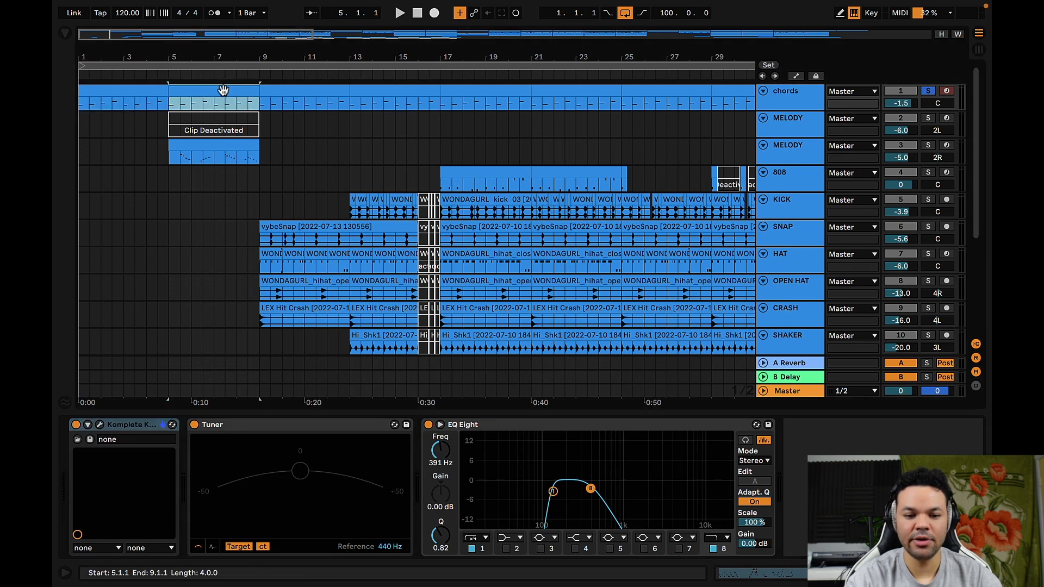
click(928, 146)
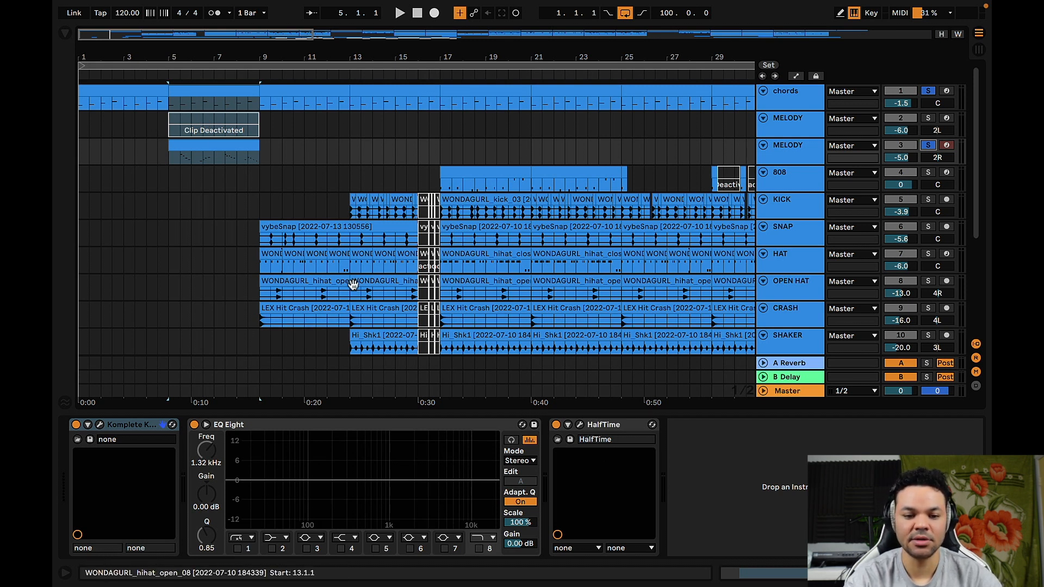
click(194, 149)
double_click(194, 148)
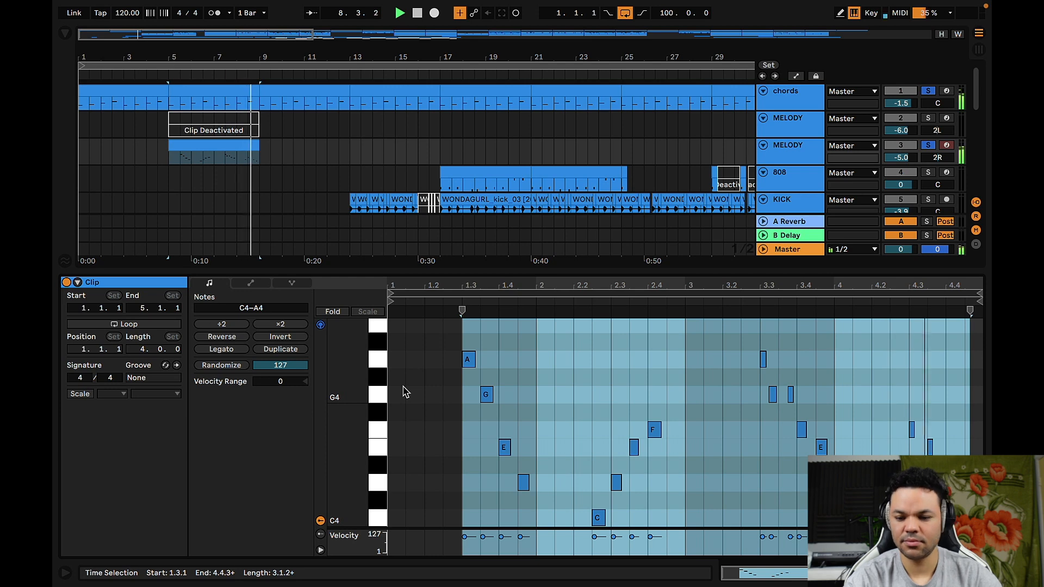
key(space)
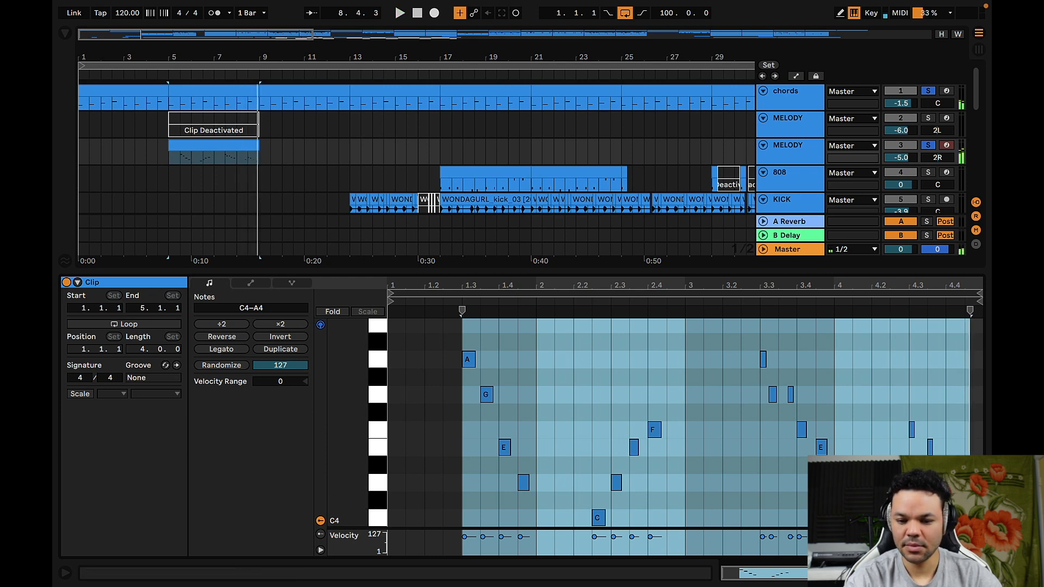
Step: Close the clip editor and try soloing the SNAP through REV tracks together with the chords and melody
key(ctrl+alt+l)
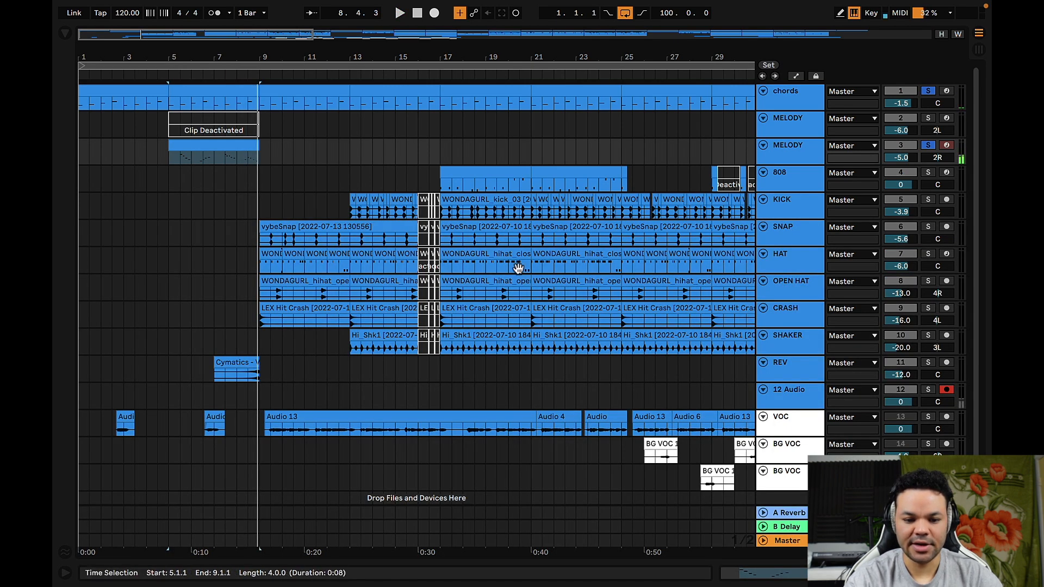
click(795, 210)
key(shift+Down)
key(shift+Down)
key(shift+Down)
key(shift+Down)
key(shift+Down)
key(shift+Down)
key(shift+Down)
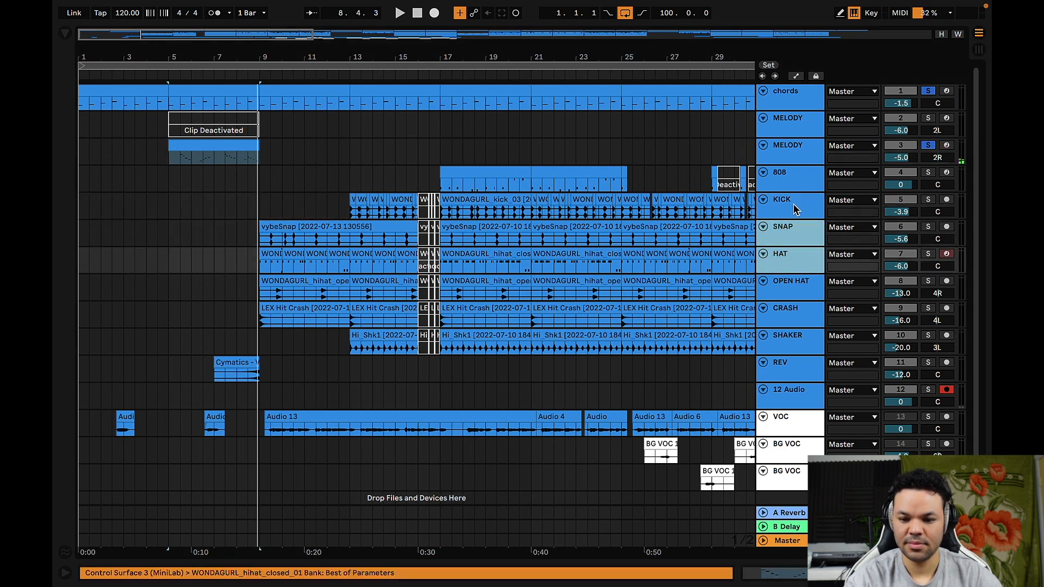
key(shift+Down)
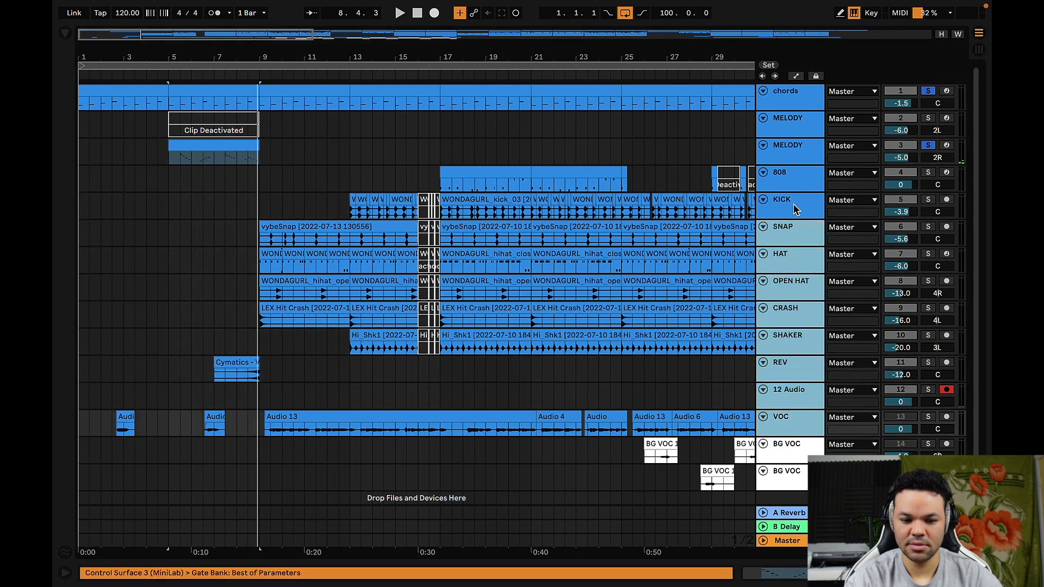
key(shift+Up)
key(shift+Up)
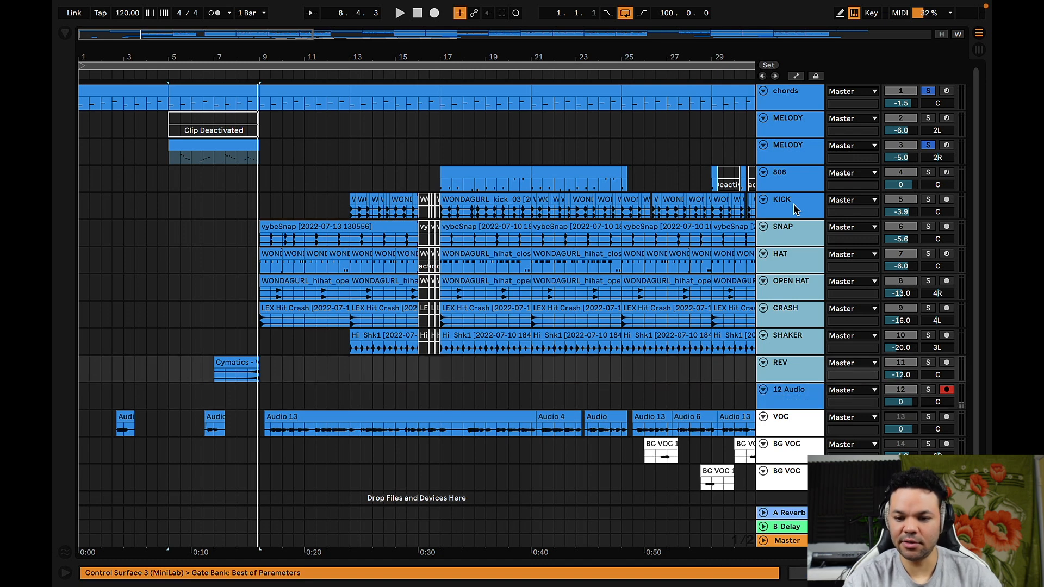
click(926, 229)
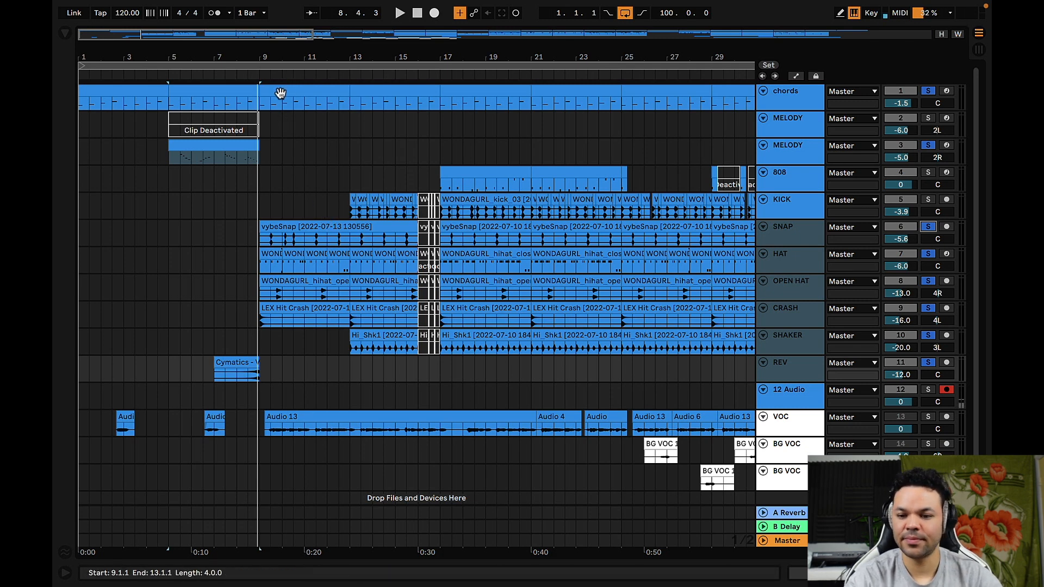
Step: Clear the existing solos and solo only the KICK through REV tracks
click(928, 91)
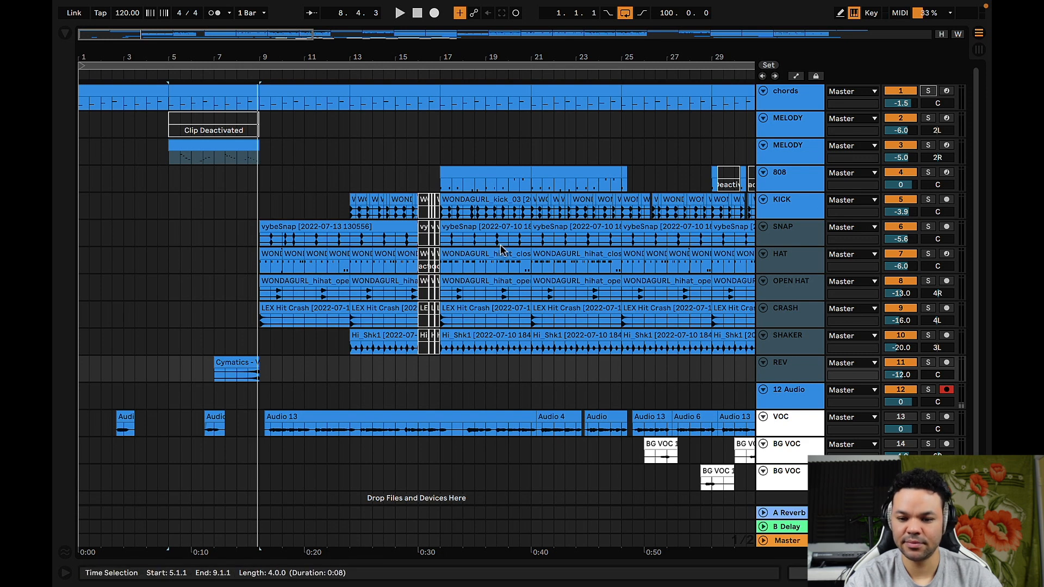
click(780, 206)
key(shift+Down)
key(shift+Down)
key(shift+Down)
key(shift+Down)
key(shift+Down)
key(shift+Down)
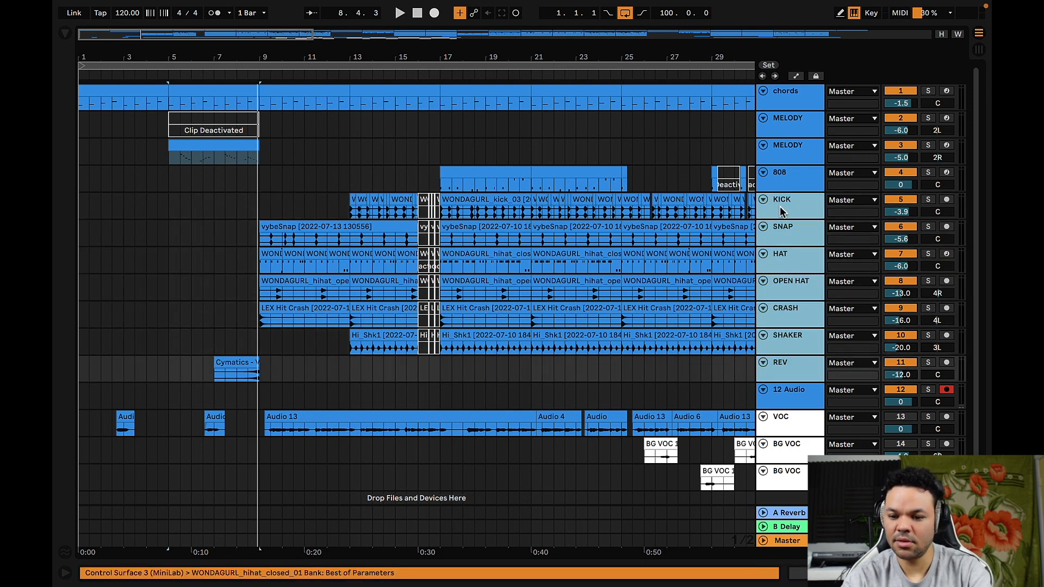
click(928, 200)
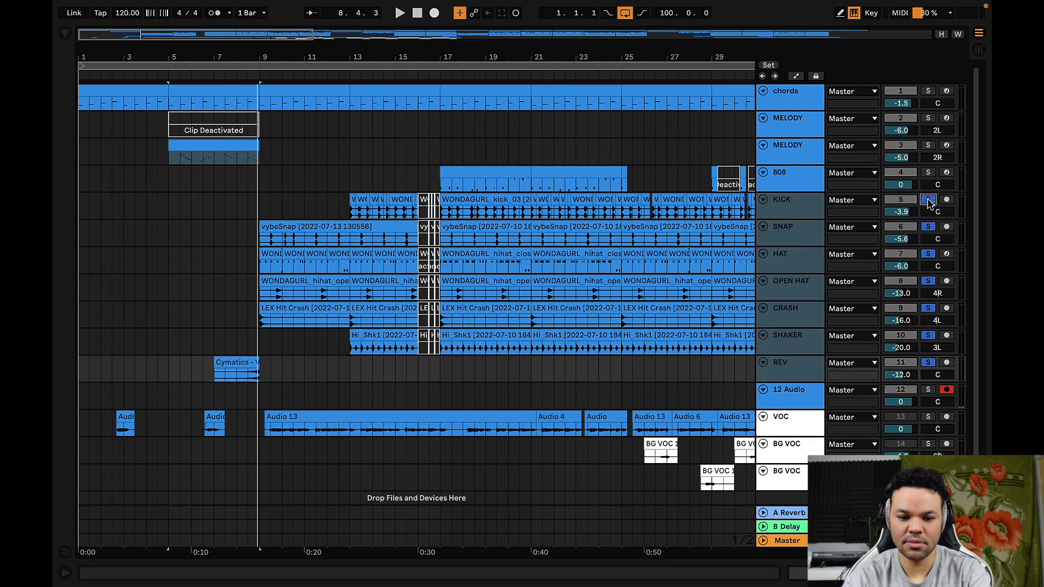
Step: Play the soloed drums from bar 9, where the first SNAP clip starts
click(269, 229)
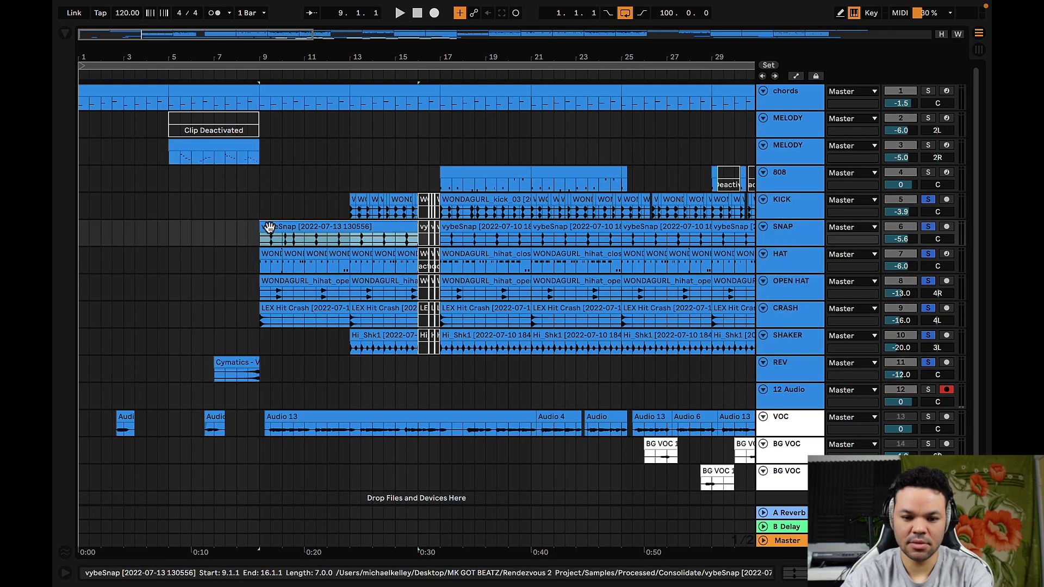
key(z)
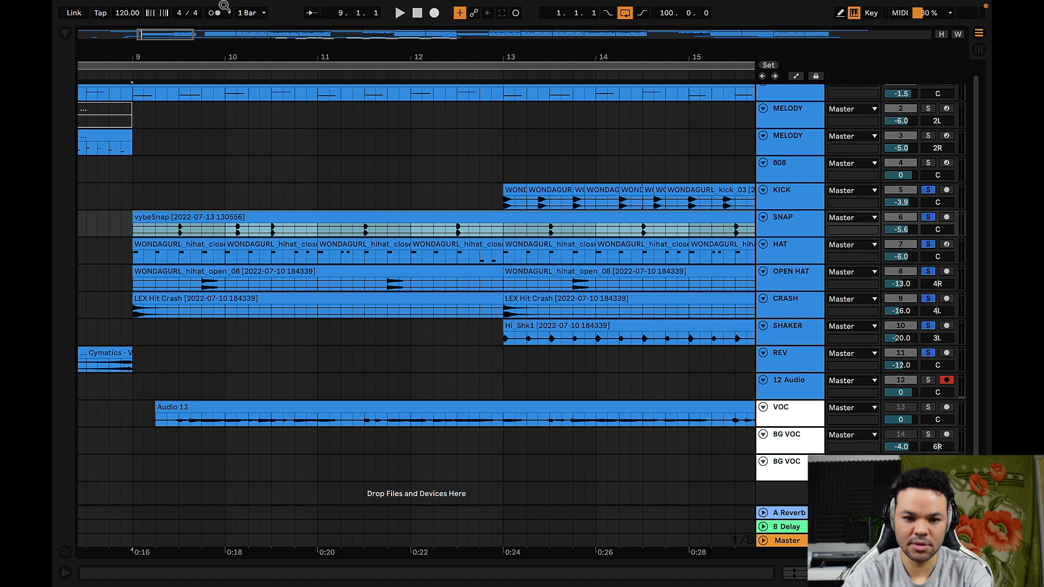
scroll(186, 185, left, 5)
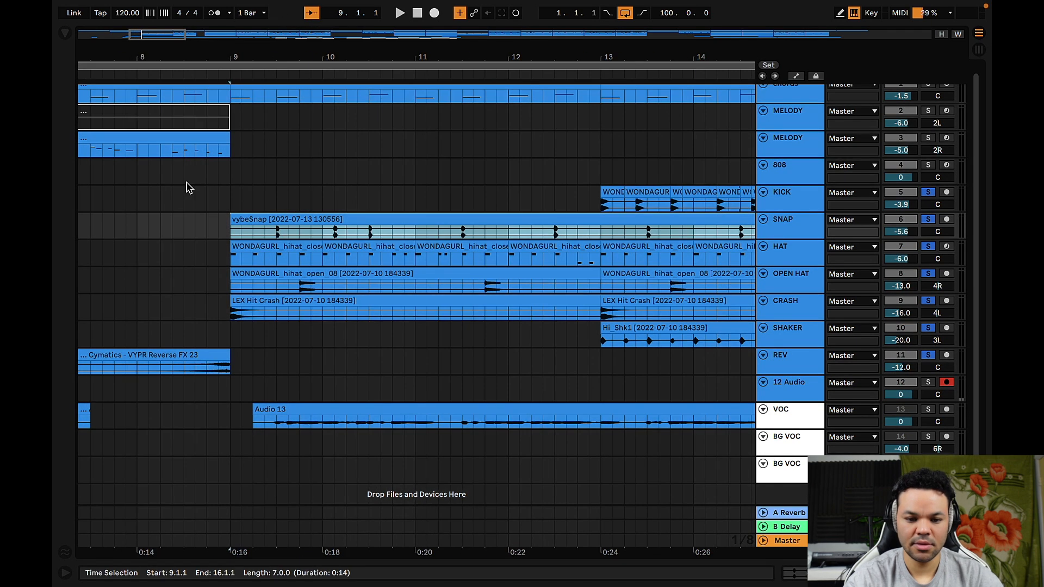
key(space)
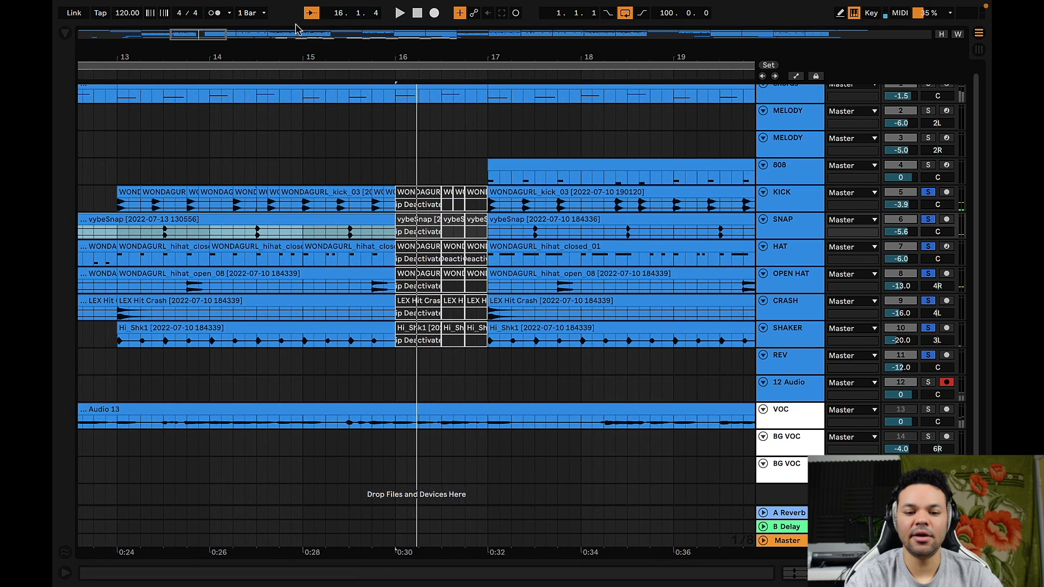
Step: Clear the drum solos and play the full arrangement from bar 5
scroll(227, 219, left, 5)
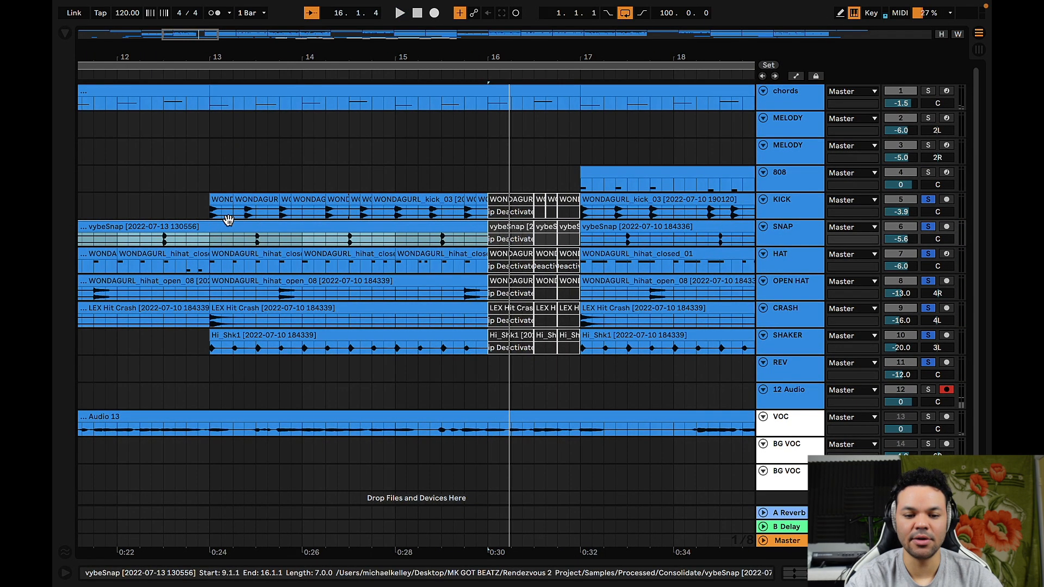
scroll(227, 220, left, 7)
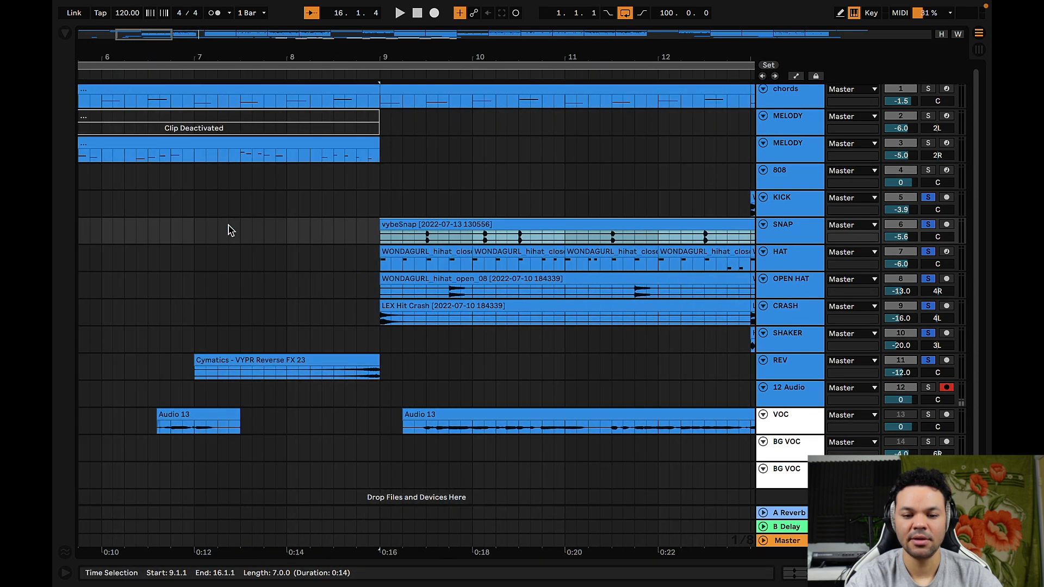
drag(303, 56, 304, 25)
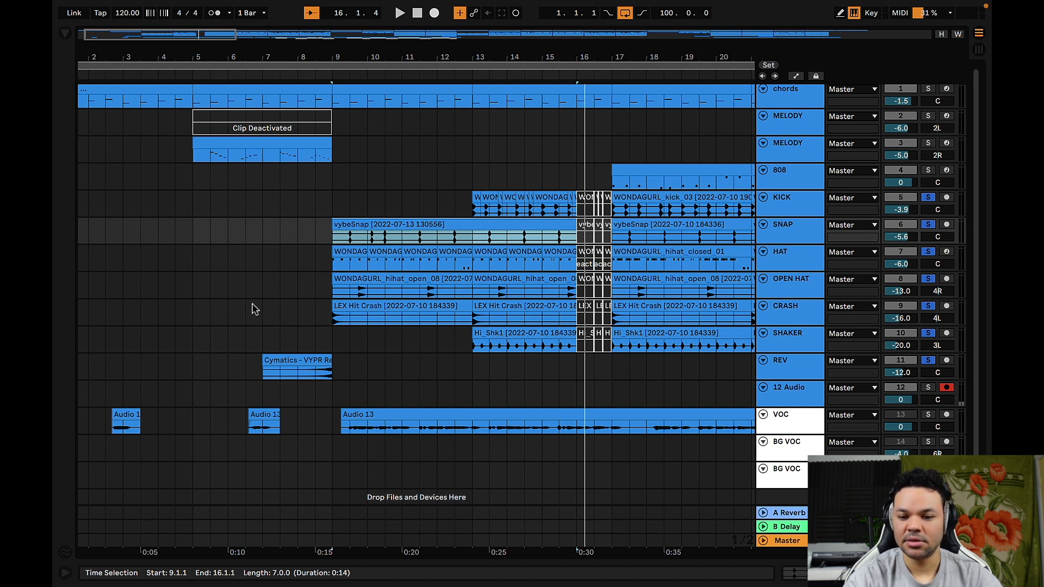
click(927, 197)
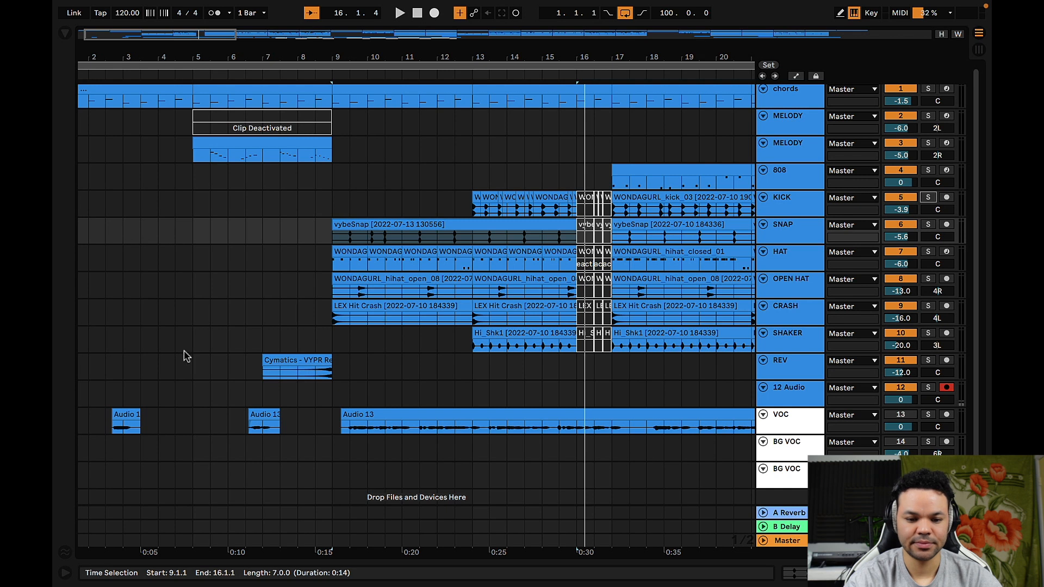
click(194, 367)
key(space)
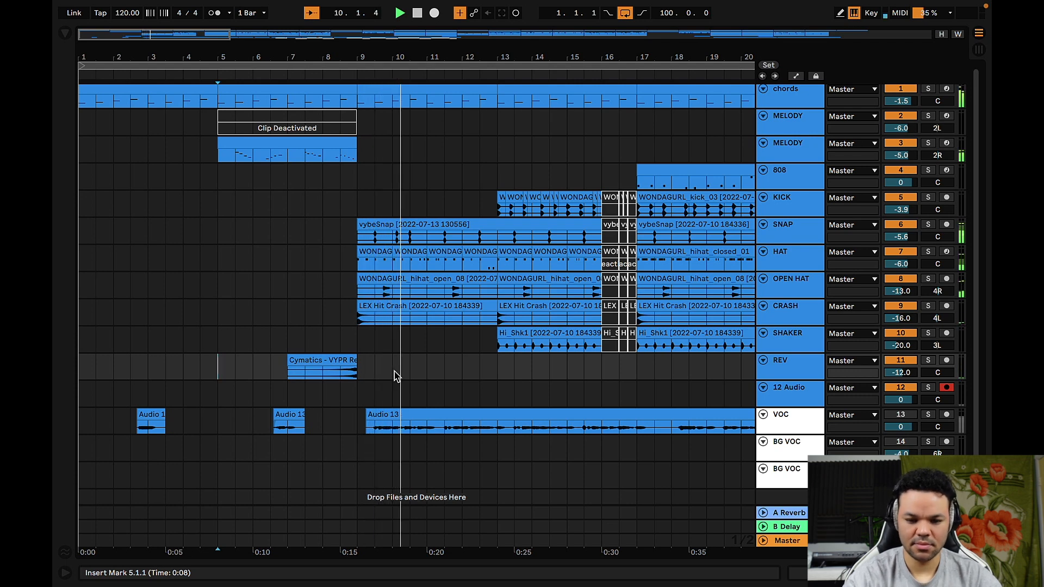
scroll(397, 377, right, 3)
scroll(397, 377, right, 3)
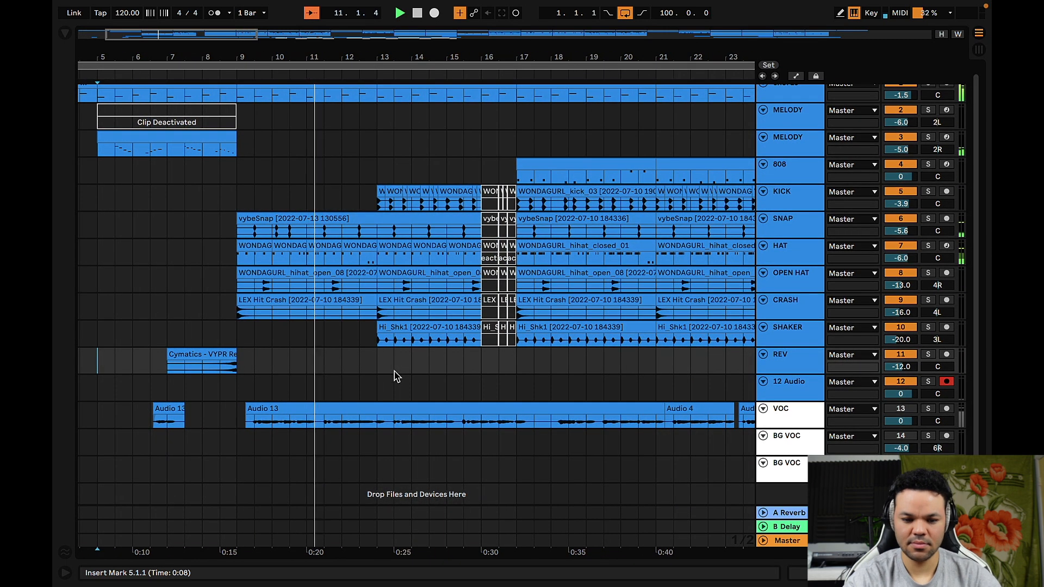
scroll(397, 377, up, 1)
scroll(397, 377, right, 1)
scroll(397, 376, down, 1)
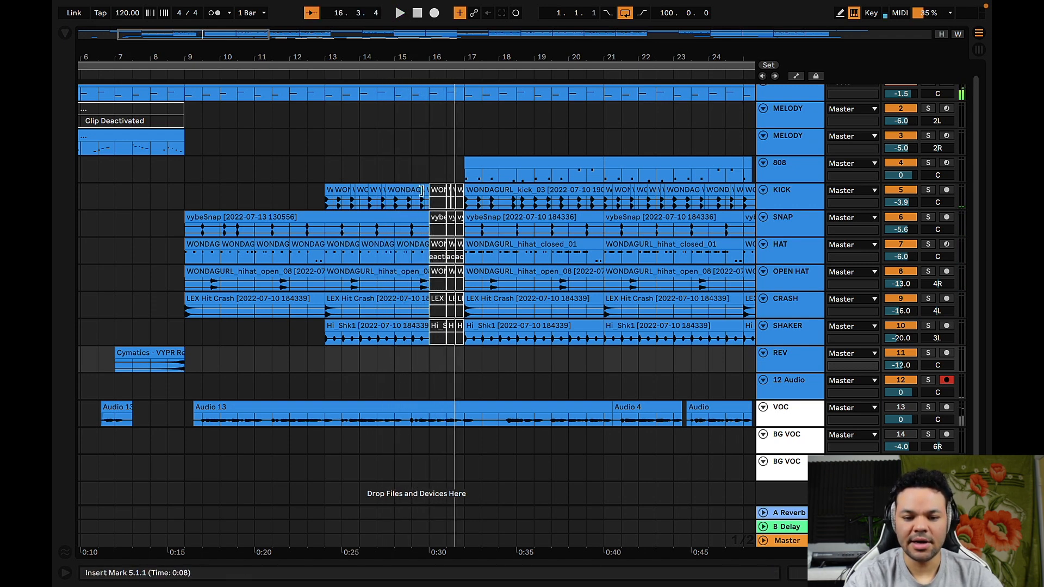
Step: Select the SHAKER clip at bar 13, then open the notes of the 808 clip at bar 17
drag(333, 332, 437, 337)
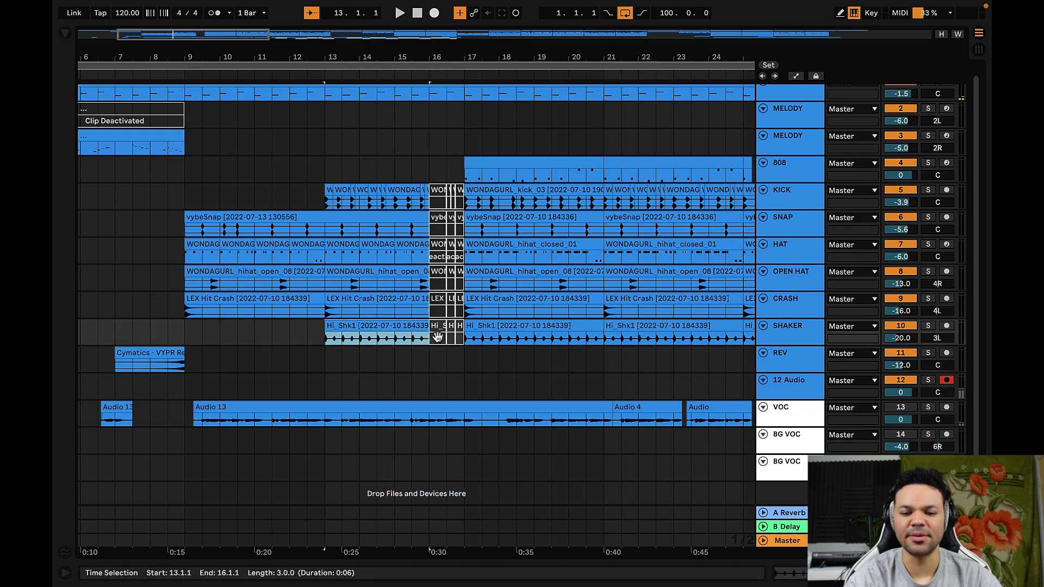
scroll(411, 287, right, 5)
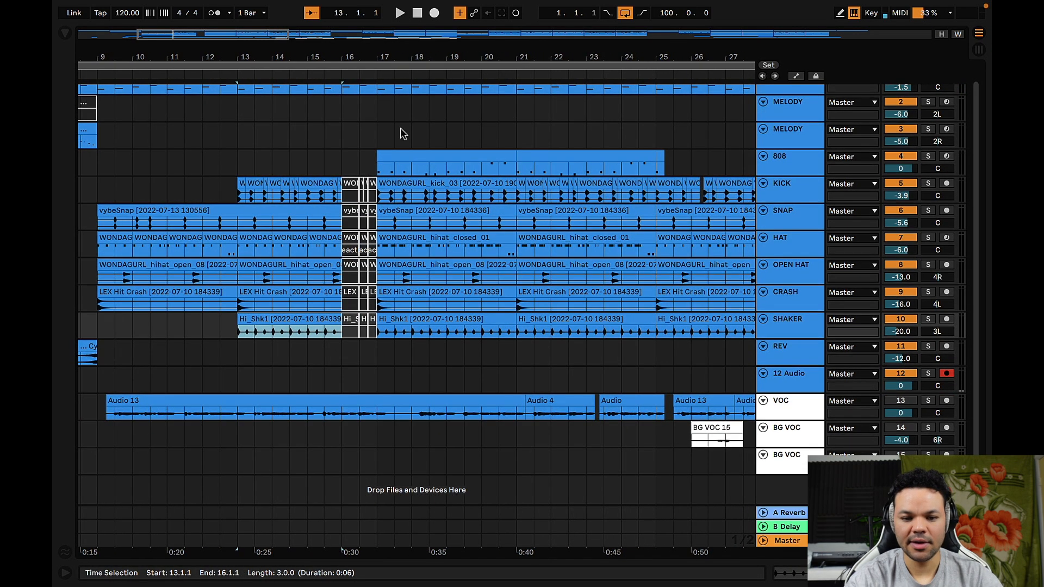
scroll(403, 133, up, 1)
click(400, 172)
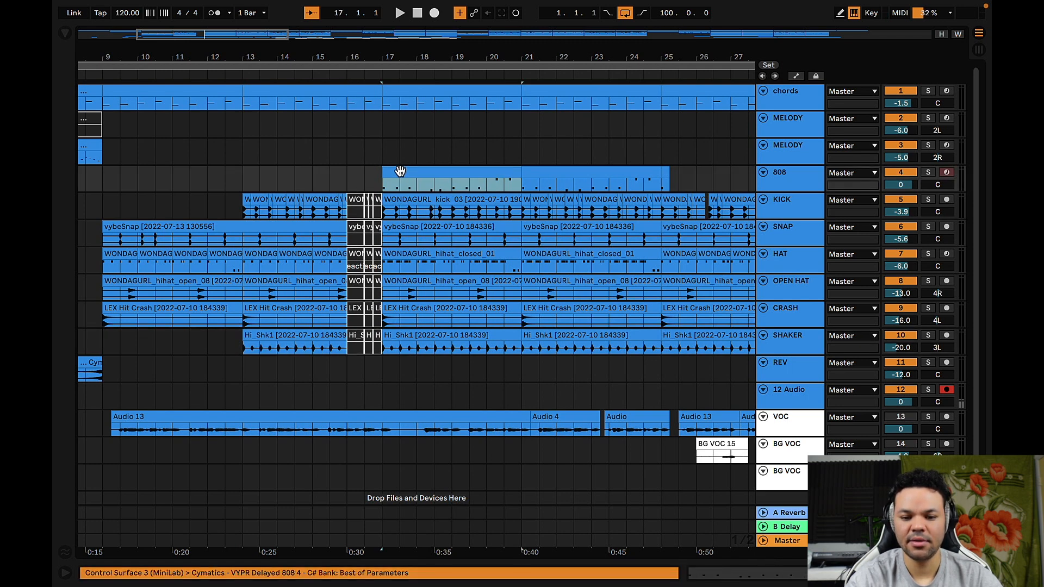
double_click(399, 172)
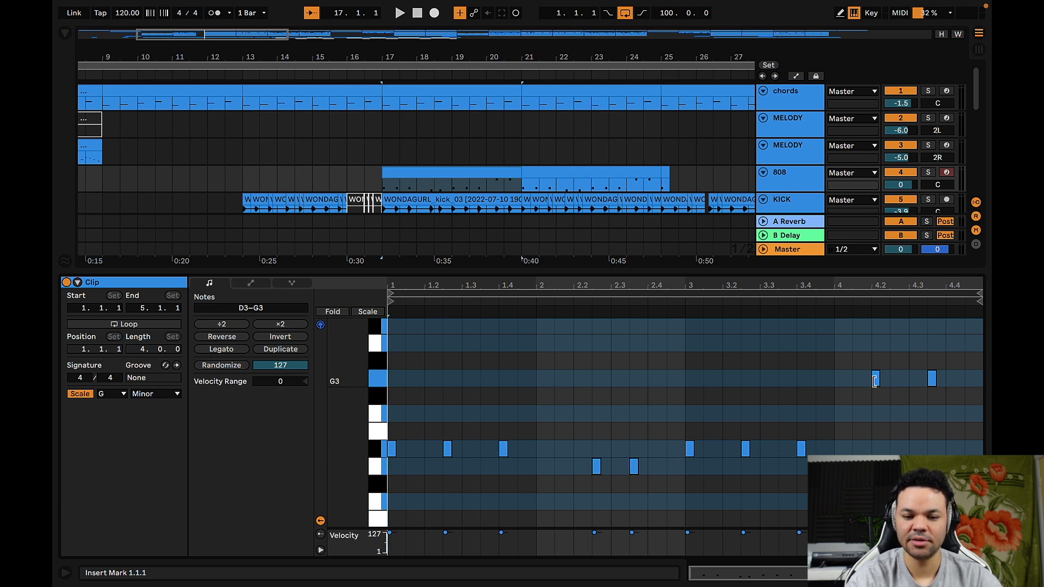
Step: Play the arrangement from the 808's entrance at bar 17, then close the clip's note editor
click(434, 171)
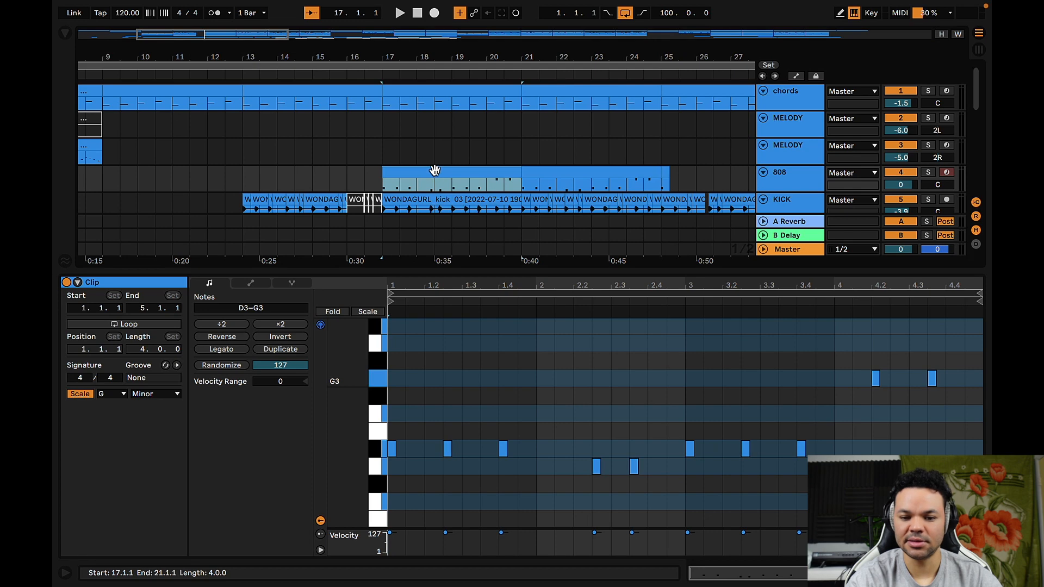
key(space)
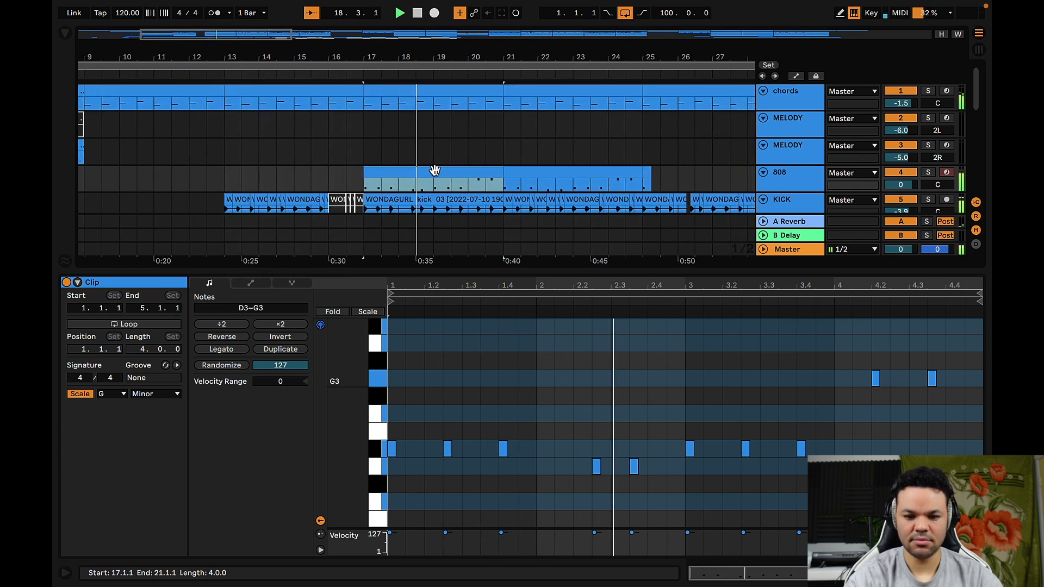
scroll(435, 173, down, 3)
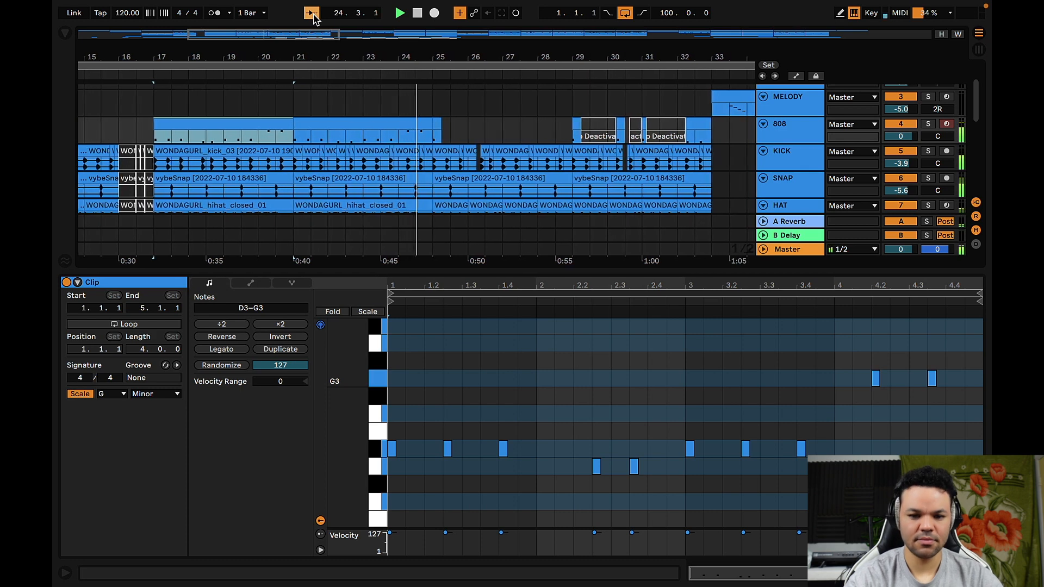
scroll(402, 116, up, 1)
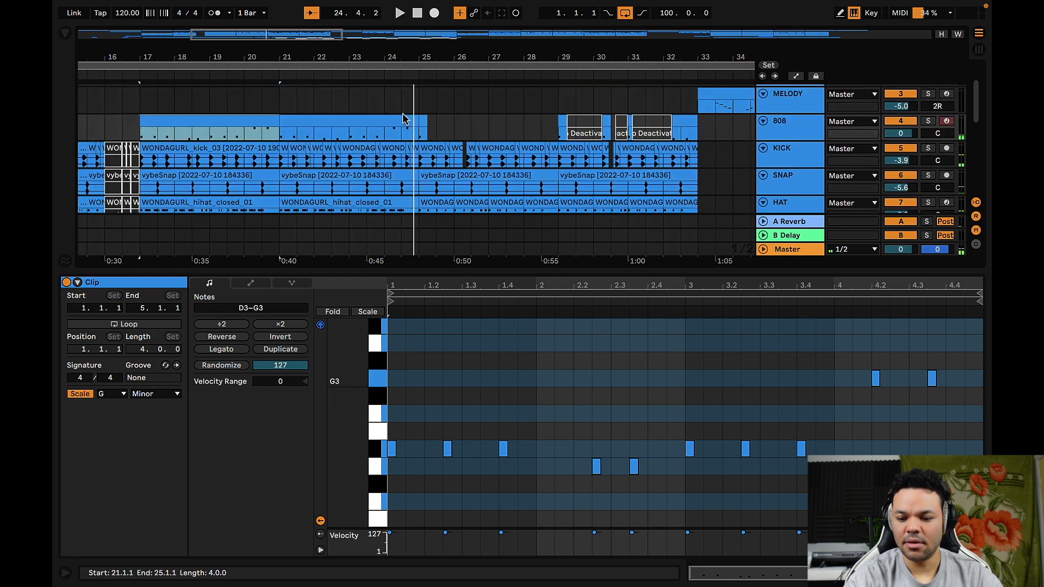
click(978, 572)
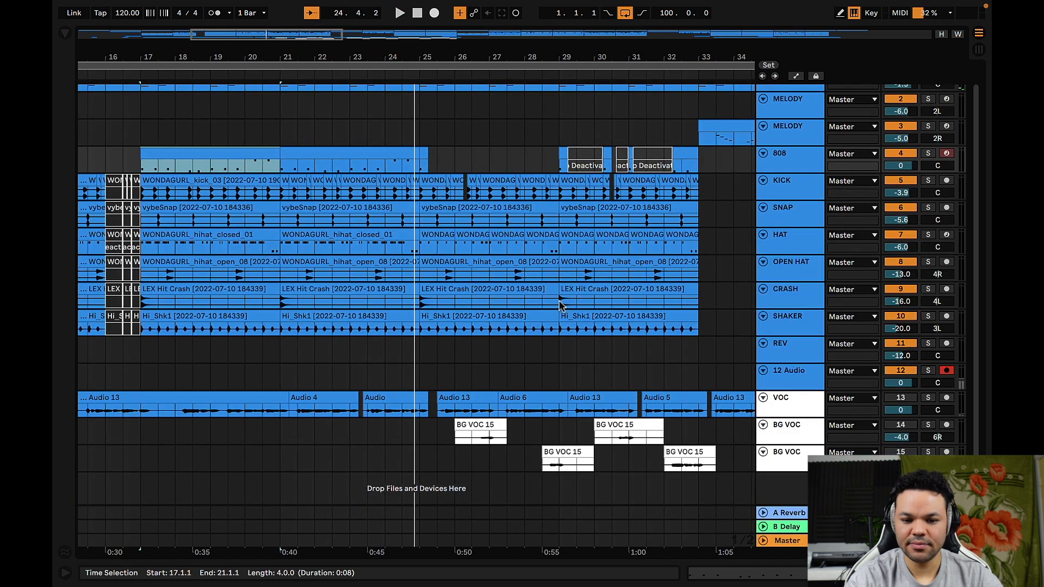
scroll(560, 305, right, 3)
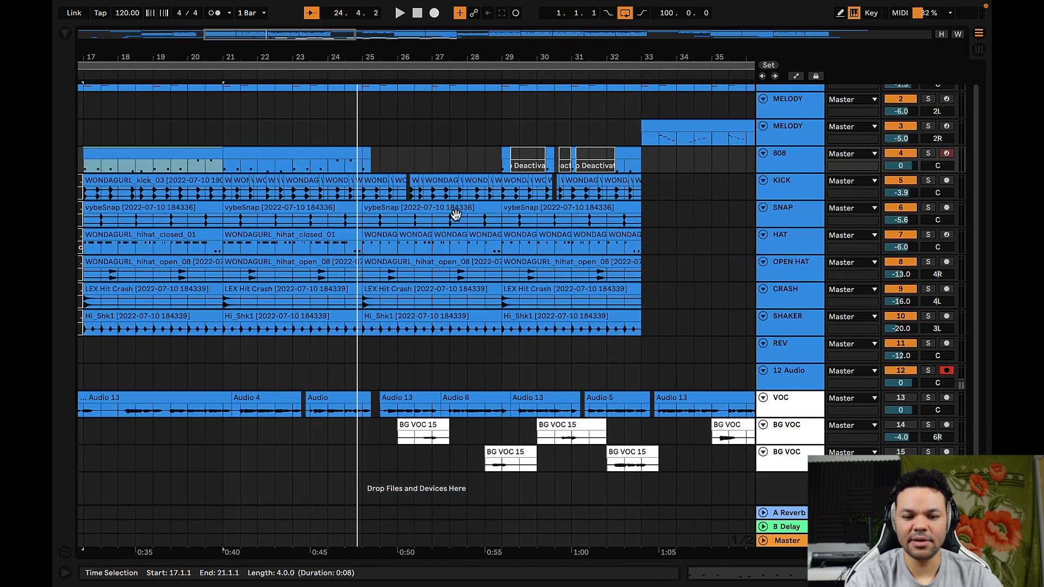
Step: Play the arrangement from bar 25, where the last 808 note of the section sits
click(368, 155)
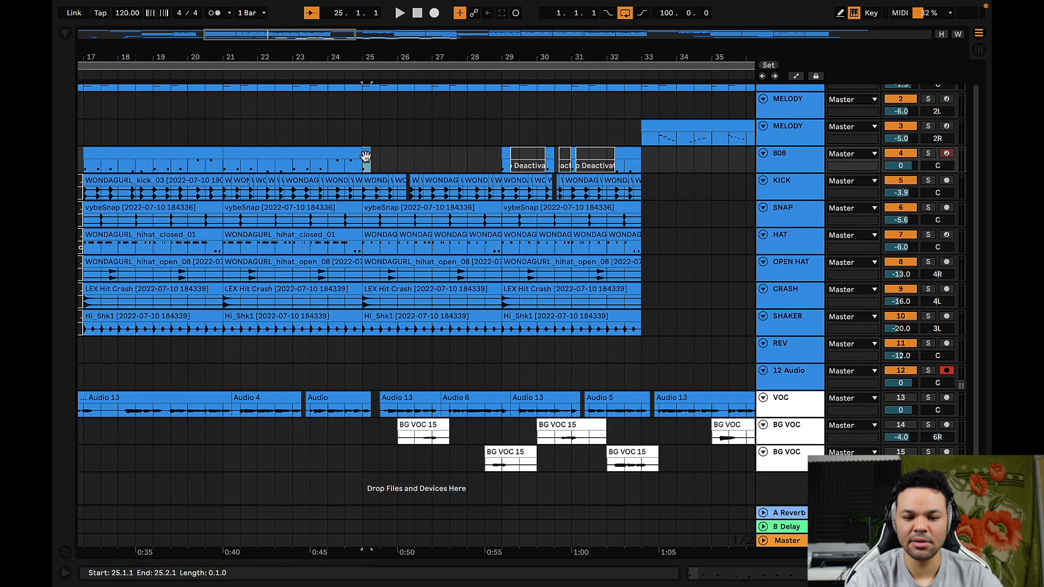
key(space)
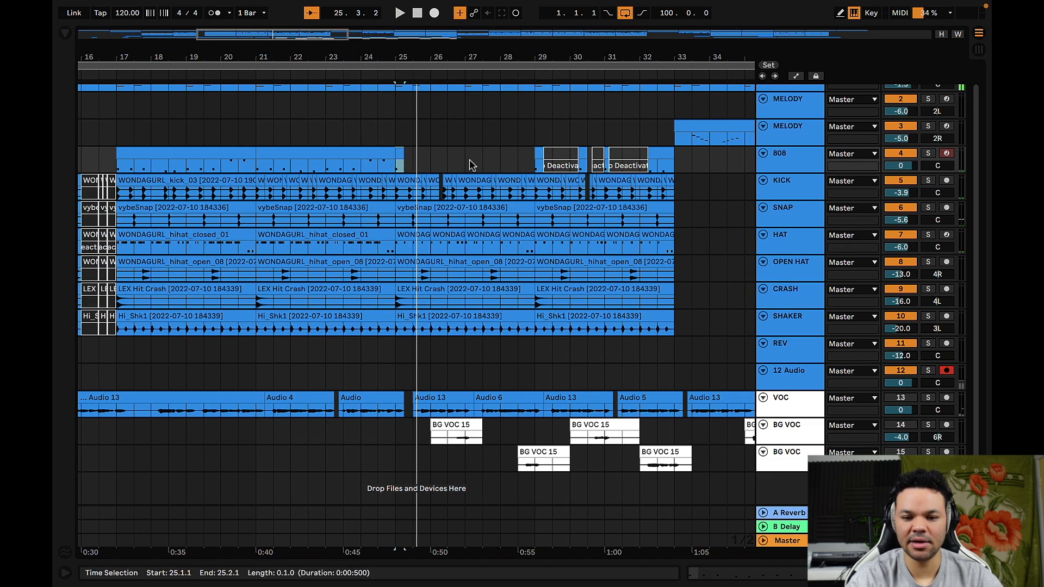
Step: Select the chords clip at bar 33 and play the arrangement from there up to bar 41
scroll(471, 165, right, 10)
scroll(470, 165, up, 1)
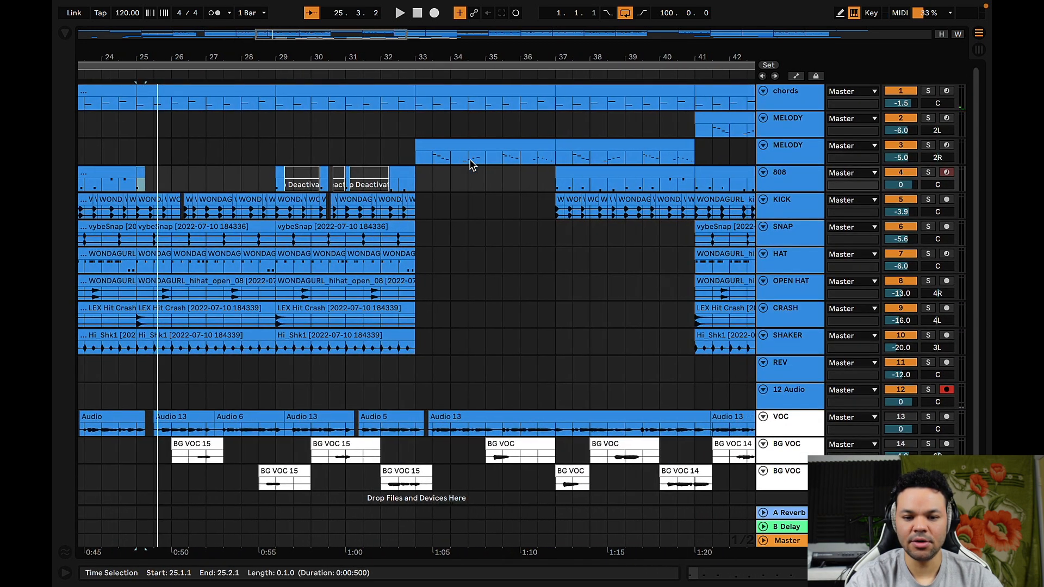
click(420, 93)
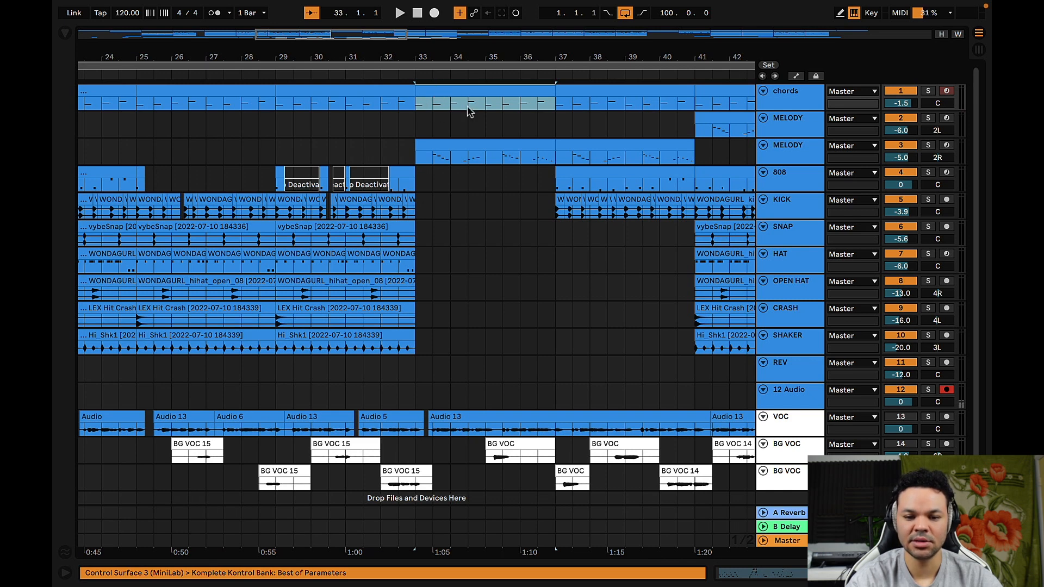
scroll(468, 110, right, 3)
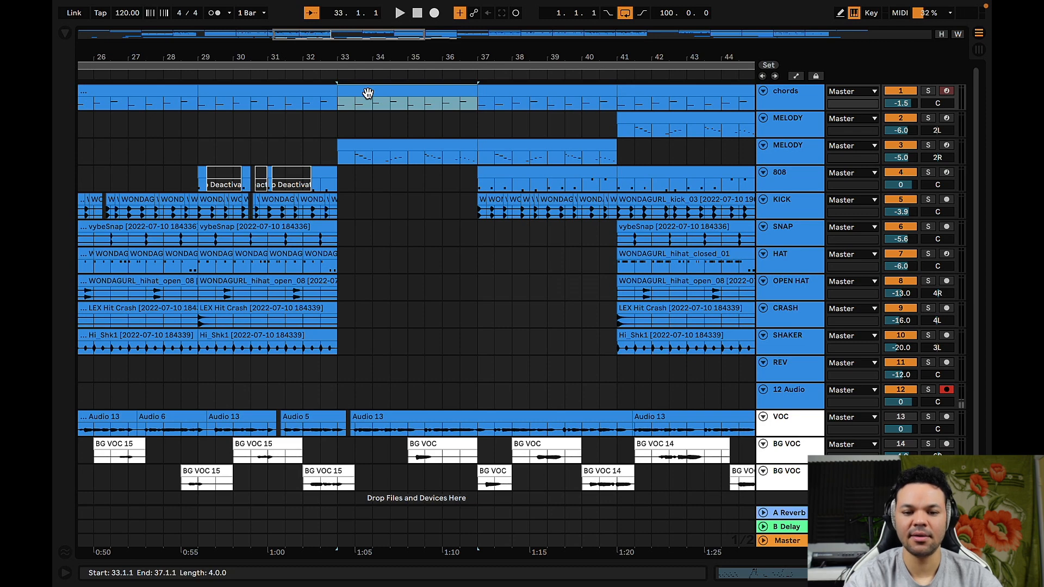
key(space)
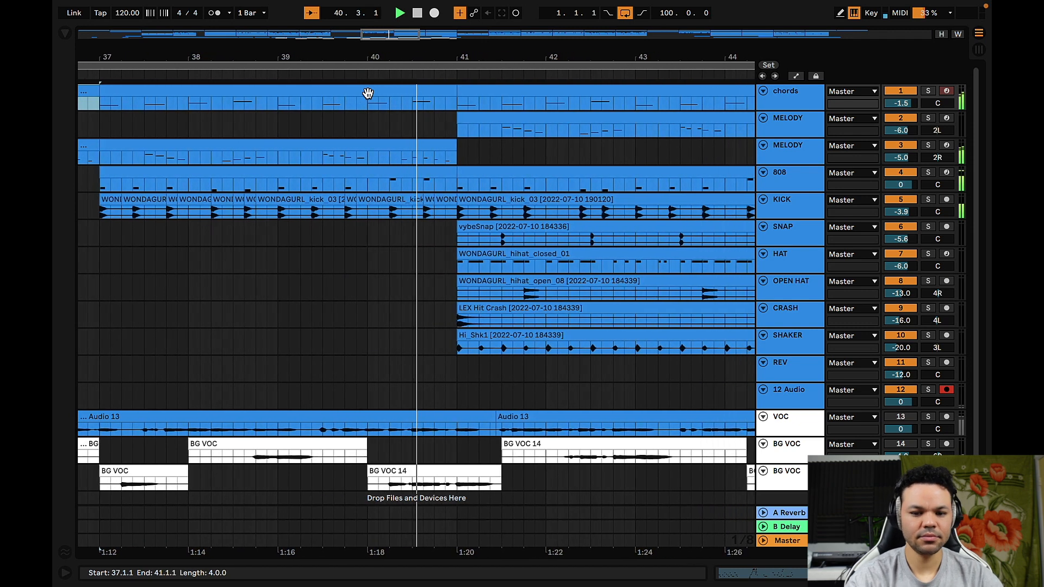
key(space)
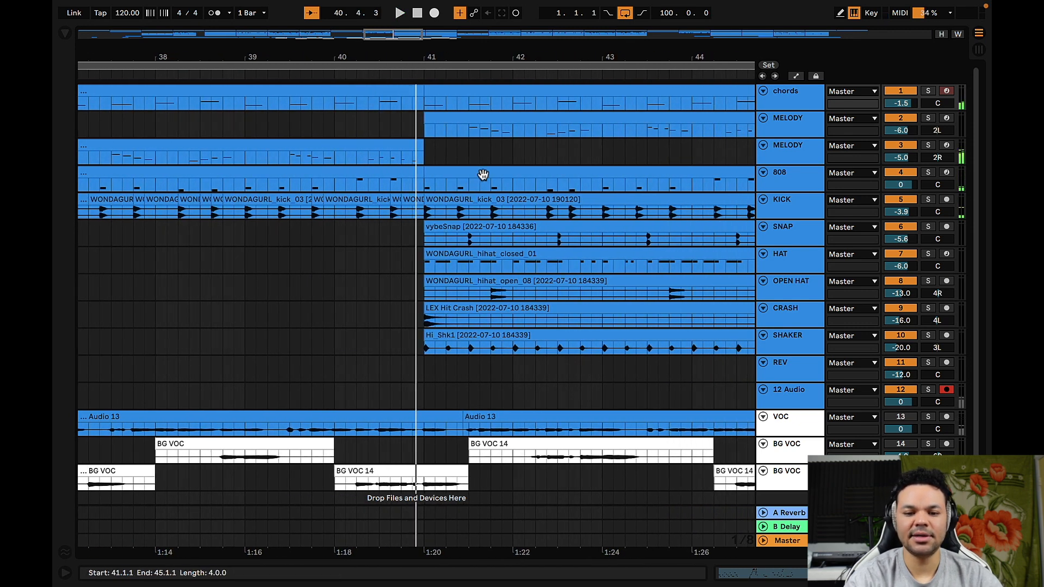
Step: Open the notes of the upper MELODY track's clip at bar 41, then show that track's devices
scroll(483, 174, right, 4)
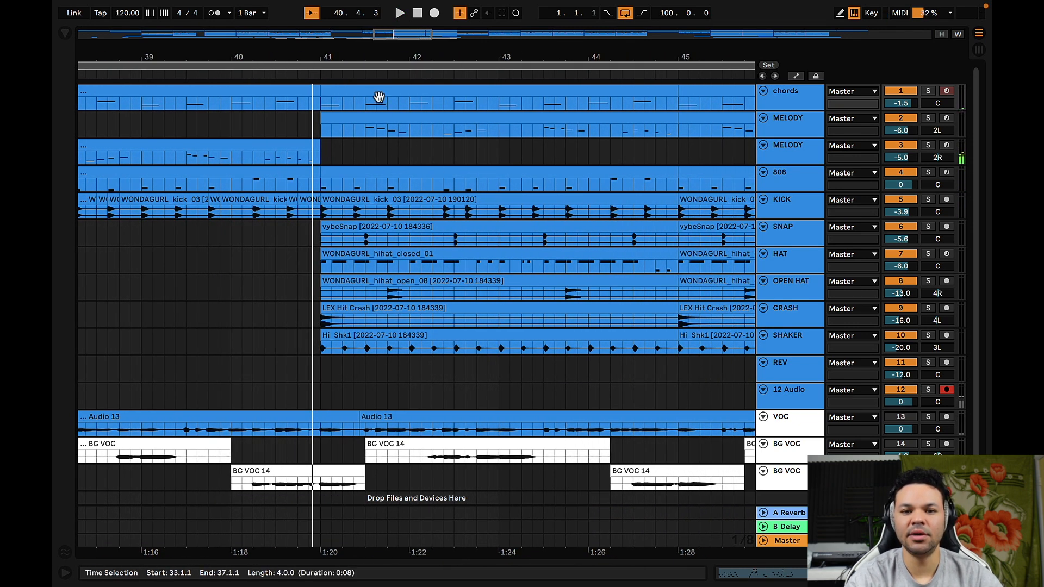
click(370, 117)
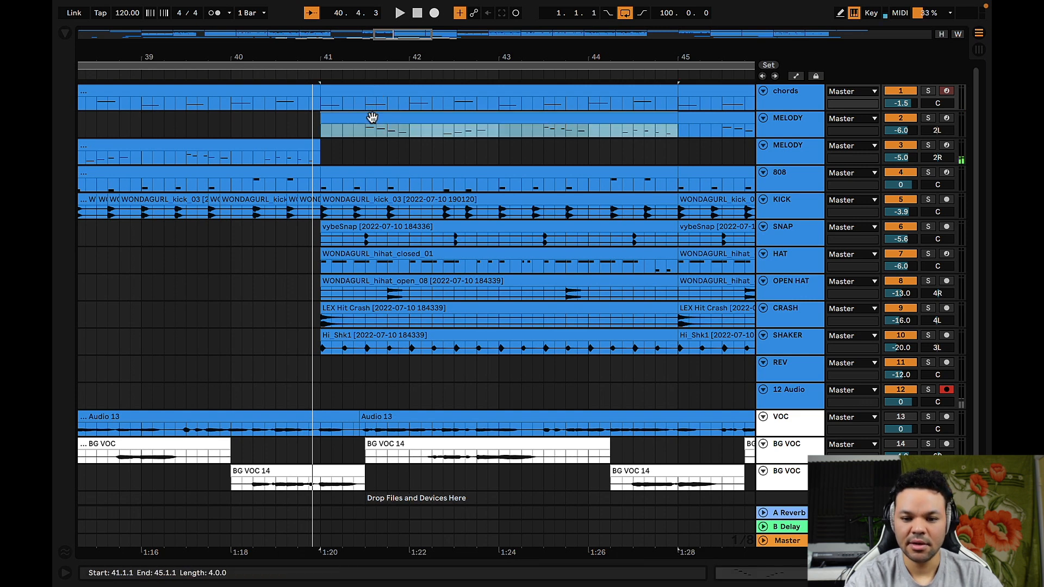
scroll(372, 116, left, 2)
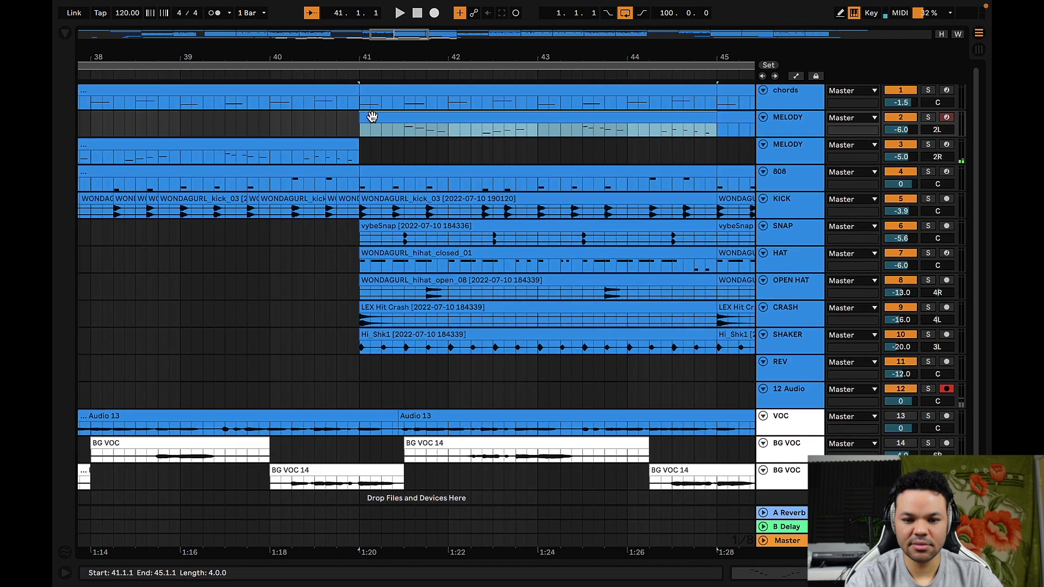
scroll(372, 116, right, 1)
double_click(371, 116)
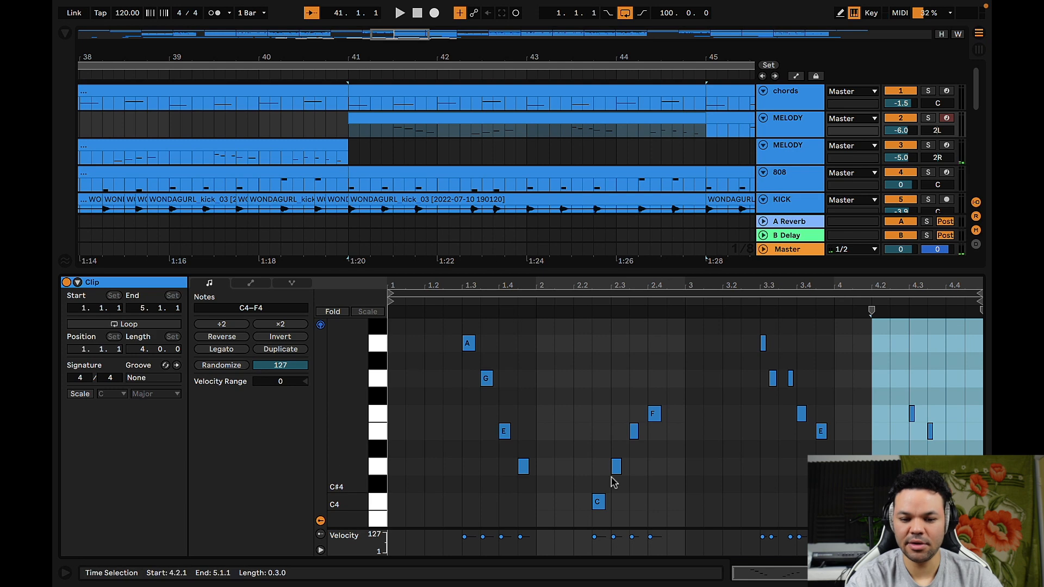
key(shift+Tab)
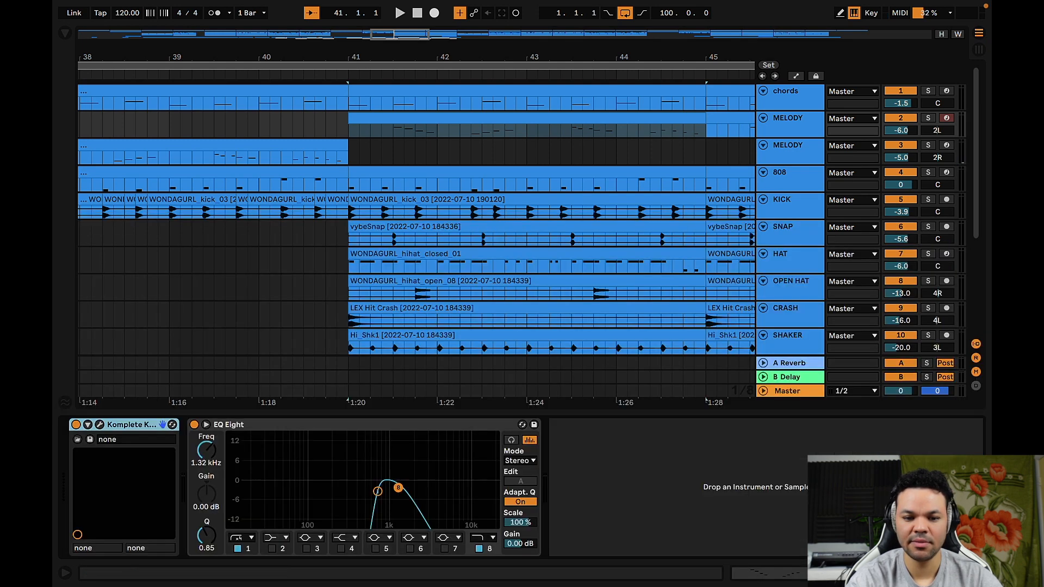
Step: Inspect the devices of the lower MELODY track from its bar 37 clip, then reselect the upper MELODY clip at bar 41
click(280, 144)
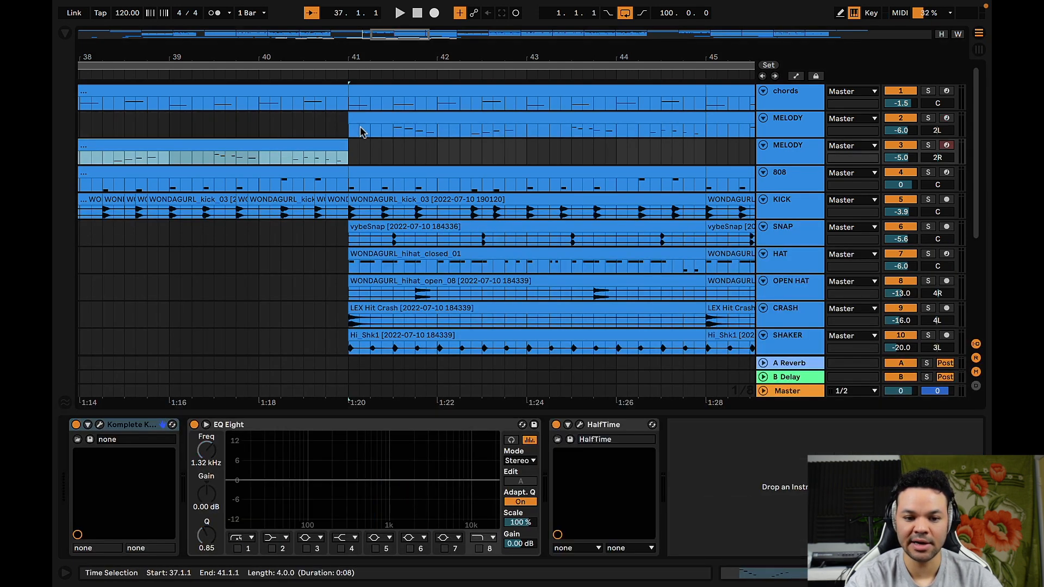
scroll(326, 157, left, 2)
scroll(325, 157, left, 3)
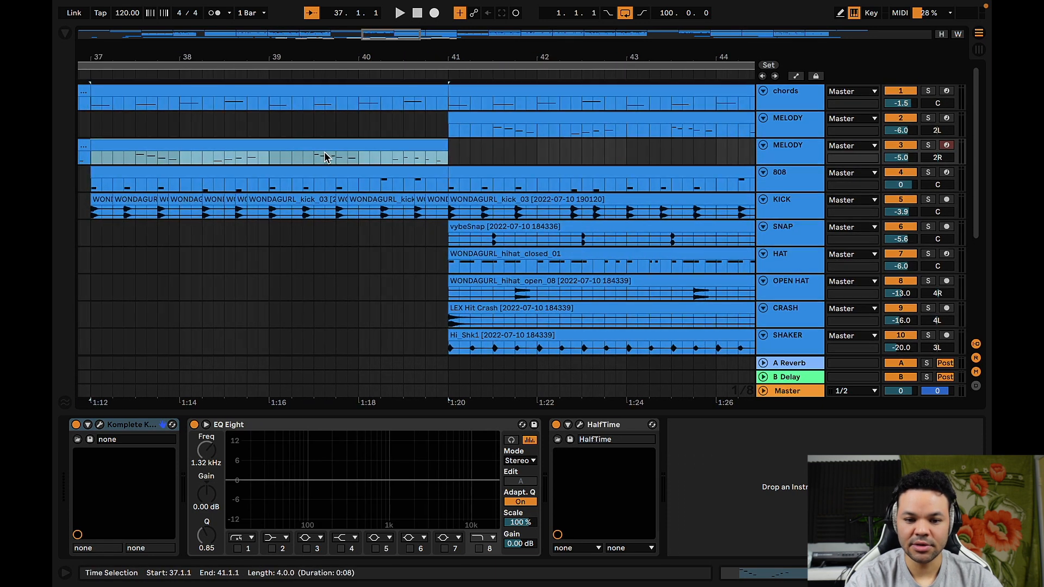
click(516, 120)
scroll(478, 147, right, 5)
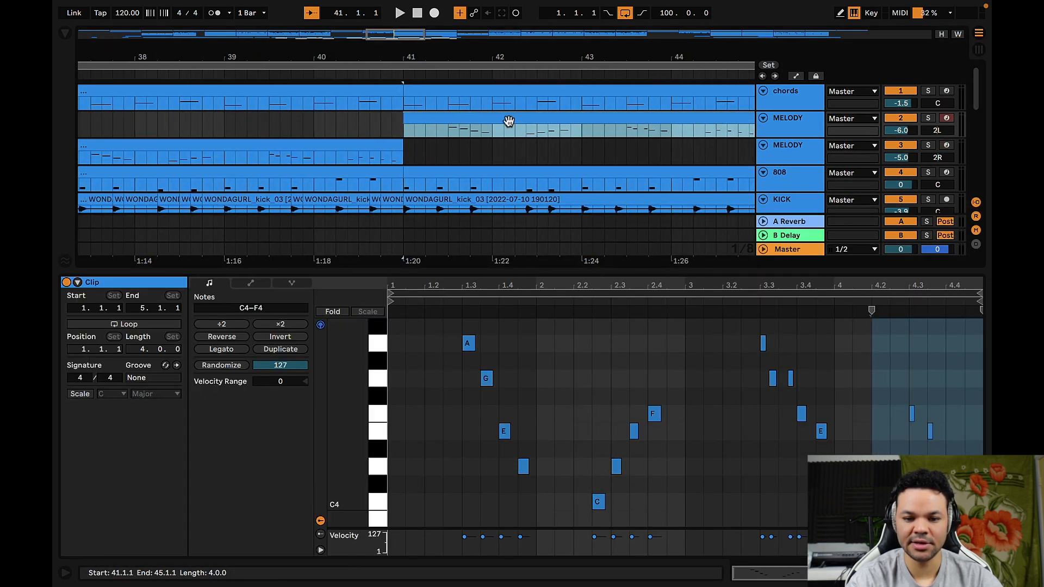
Step: Select the chords clip at bar 41, hide the clip's note editor, and play the full arrangement up to bar 49
click(435, 88)
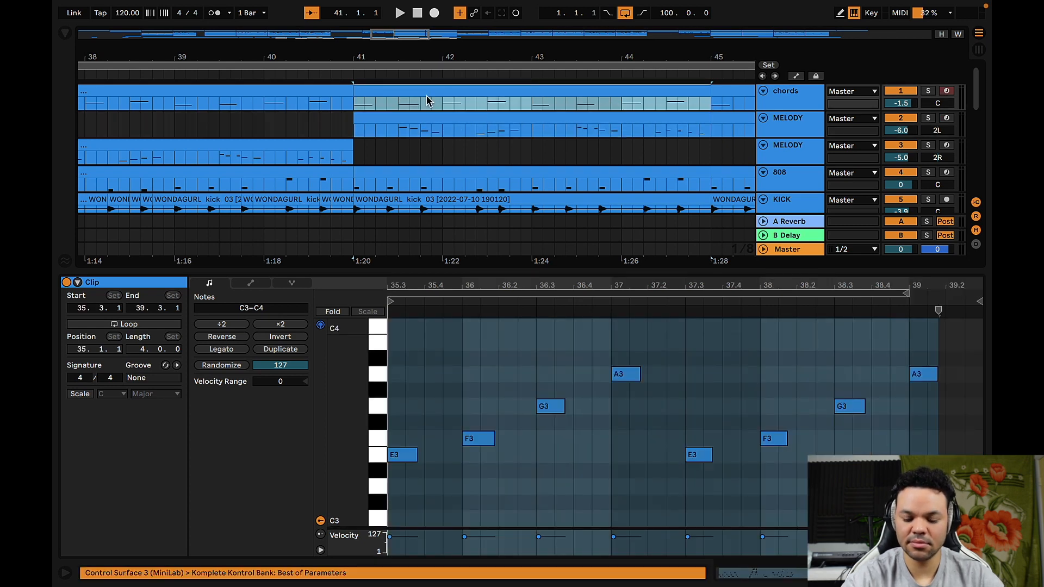
key(ctrl+alt+b)
key(ctrl+alt+l)
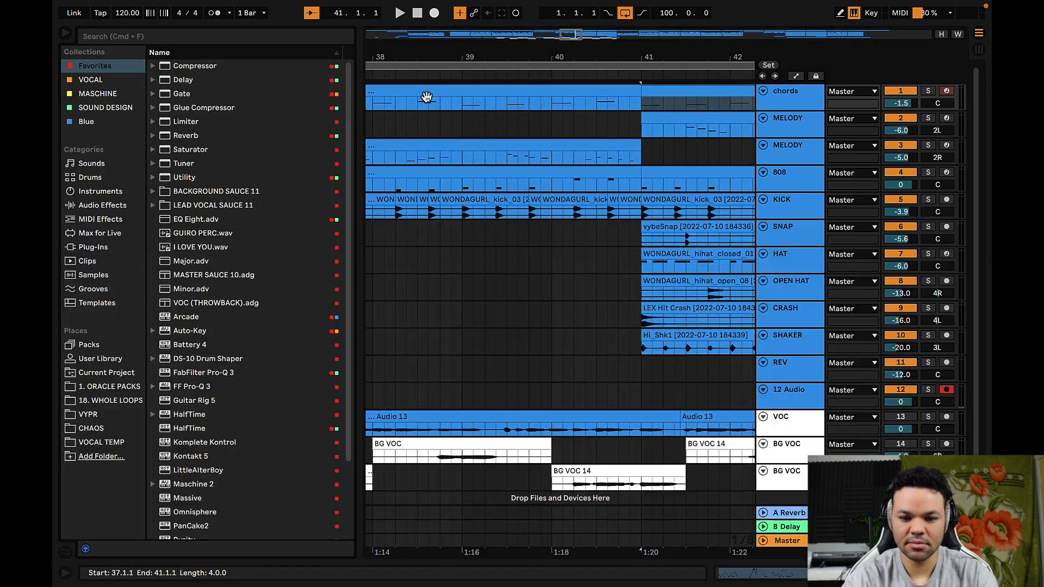
key(ctrl+alt+b)
key(space)
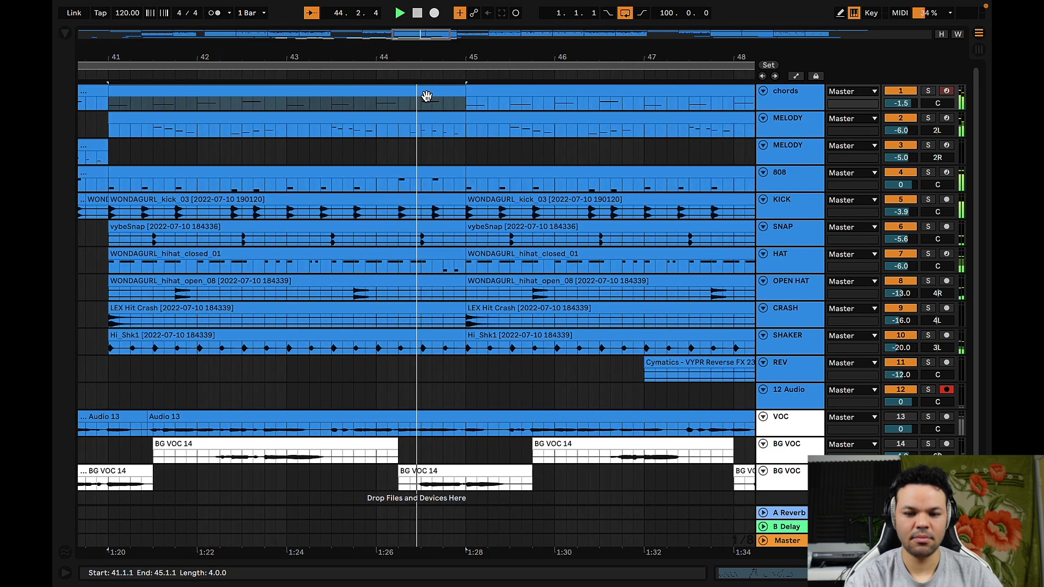
click(427, 96)
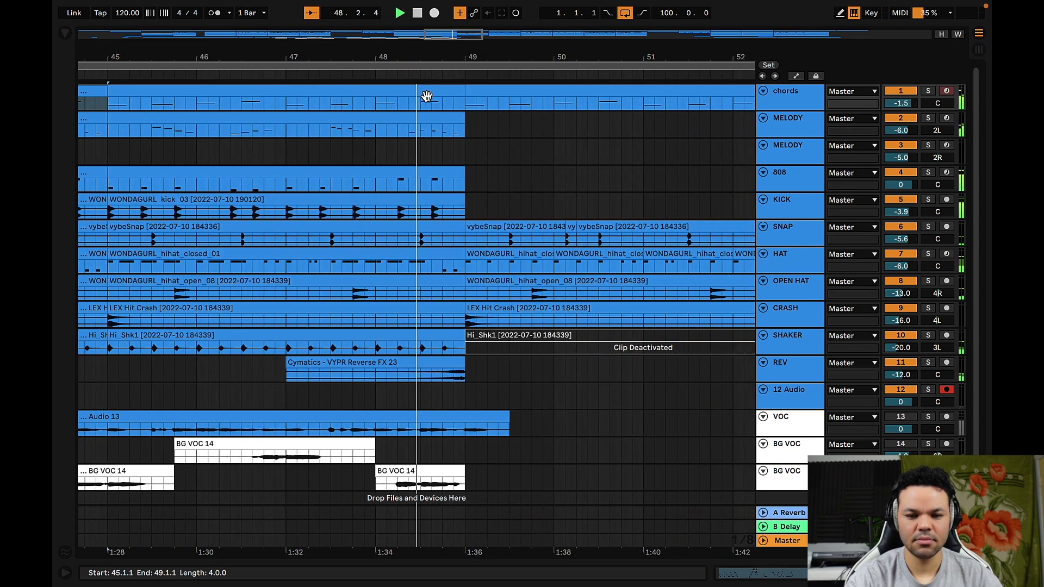
key(space)
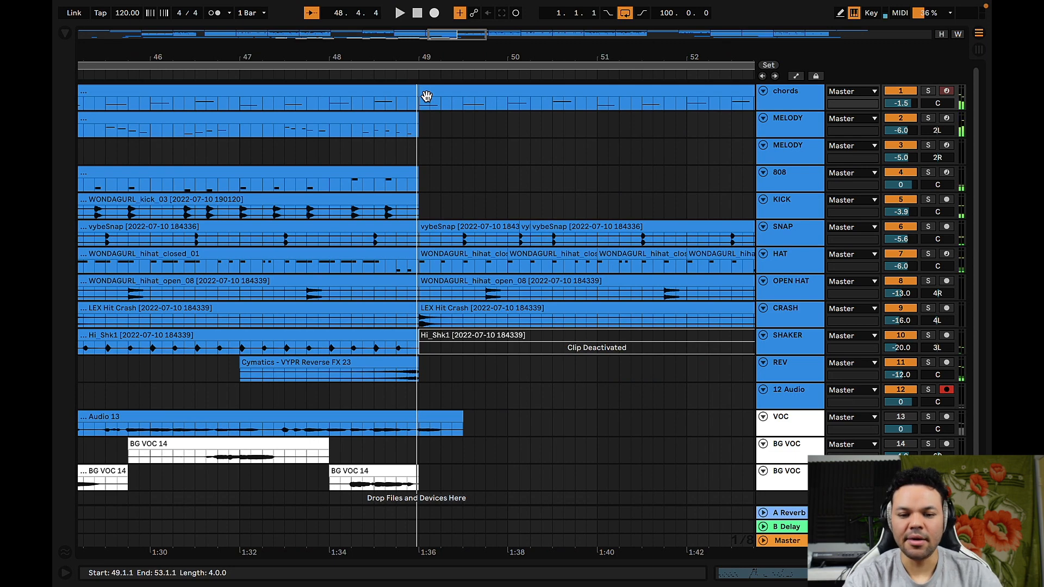
Step: Return to the start of the arrangement and show the VOC track's effects chain
scroll(416, 147, left, 10)
scroll(416, 147, down, 1)
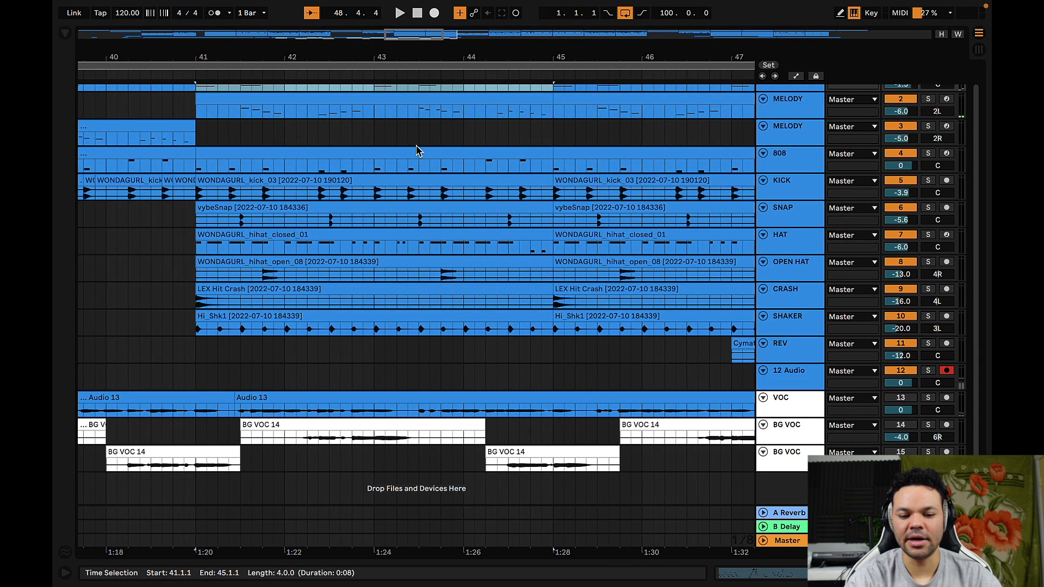
scroll(416, 152, left, 4)
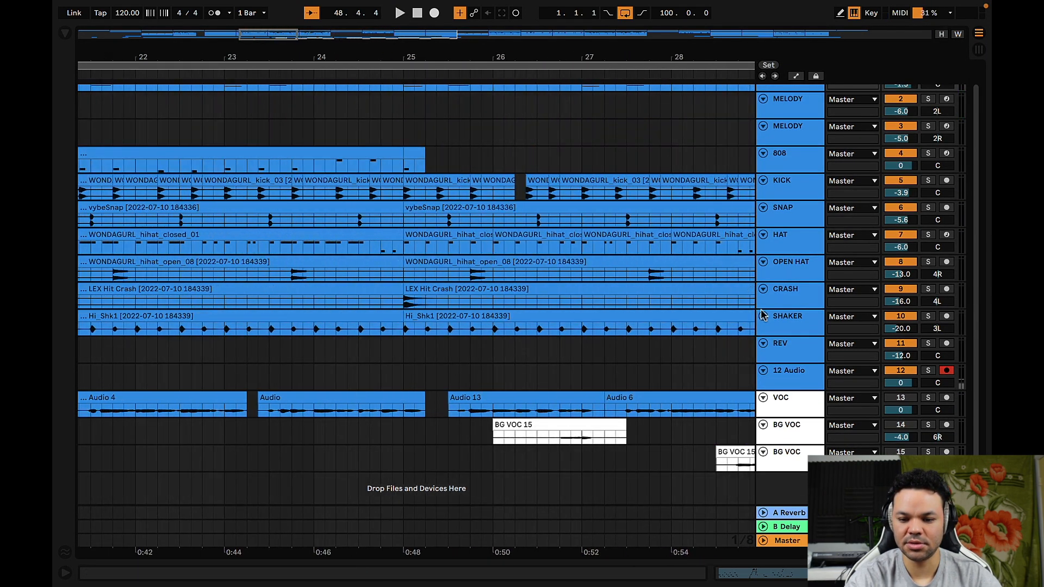
click(780, 408)
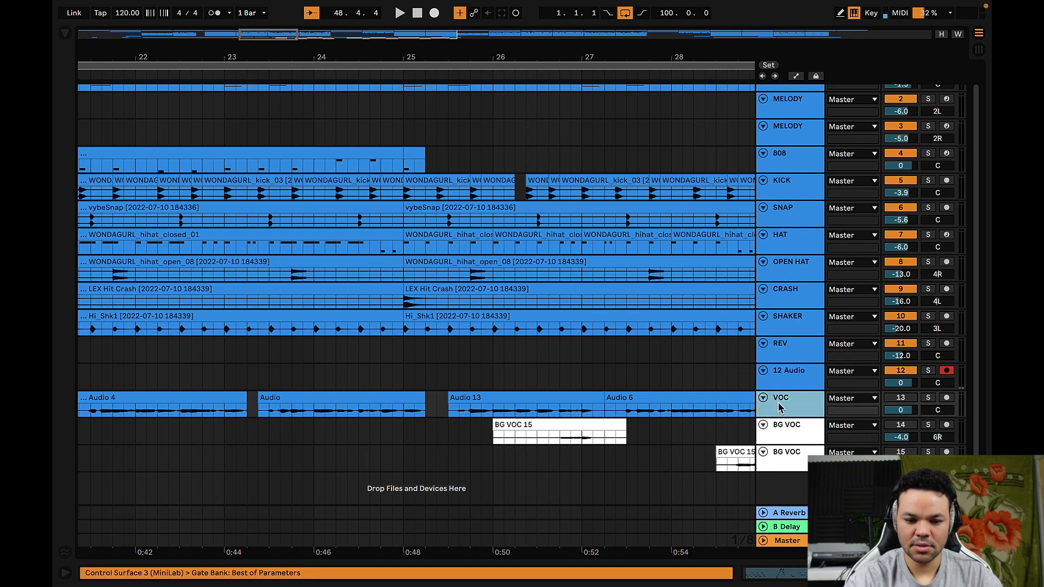
scroll(110, 416, left, 12)
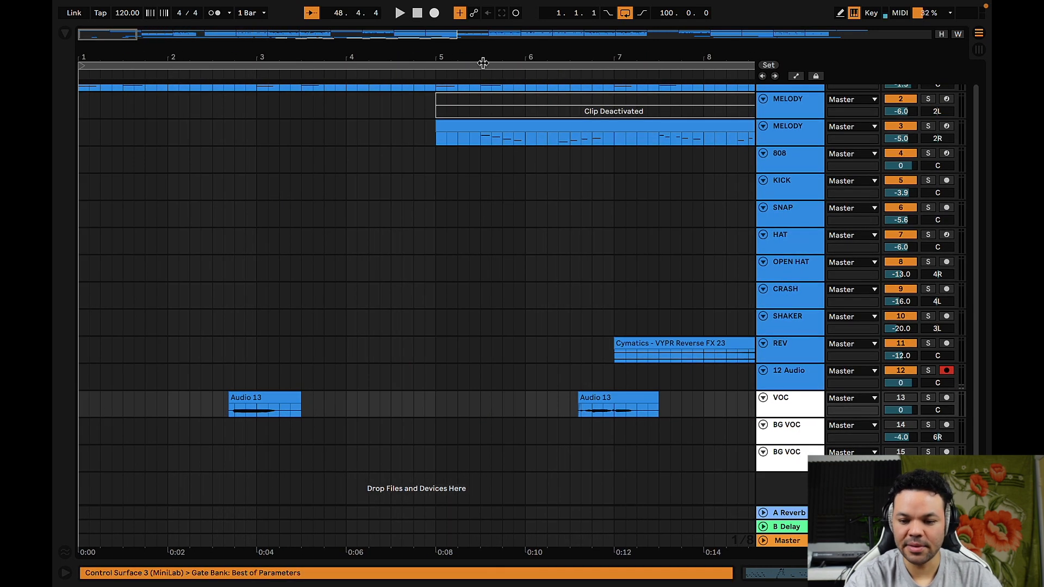
double_click(783, 410)
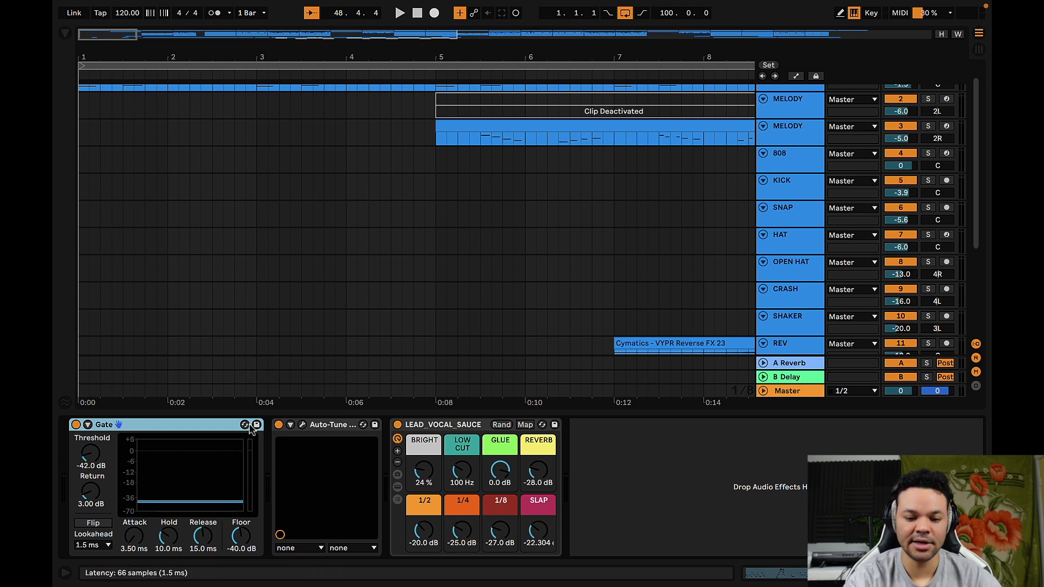
Step: Open Auto-Tune Pro on the VOC track, review its settings options including Use Low Latency, and close the plug-in window
click(303, 425)
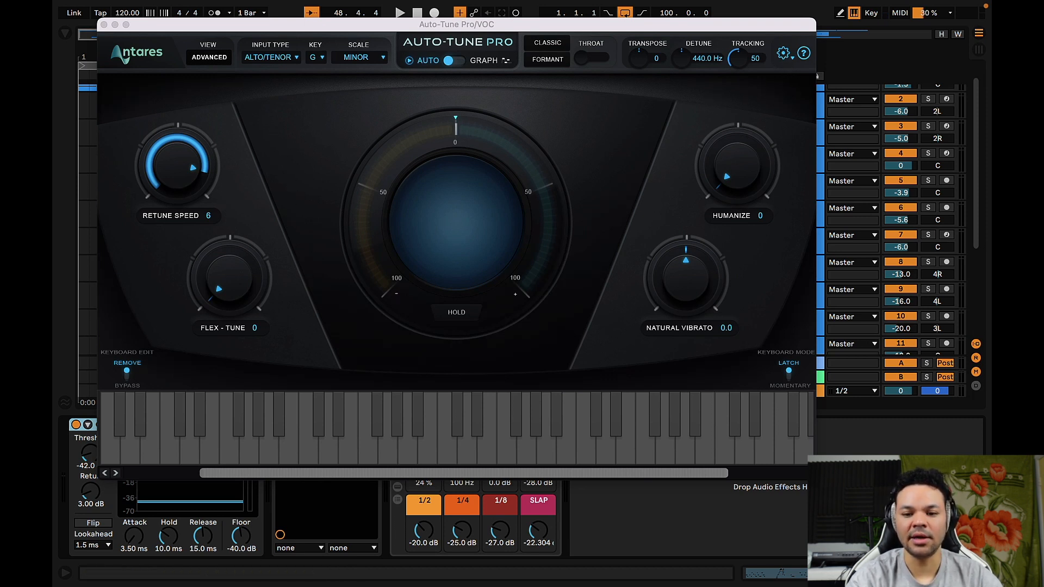
click(784, 54)
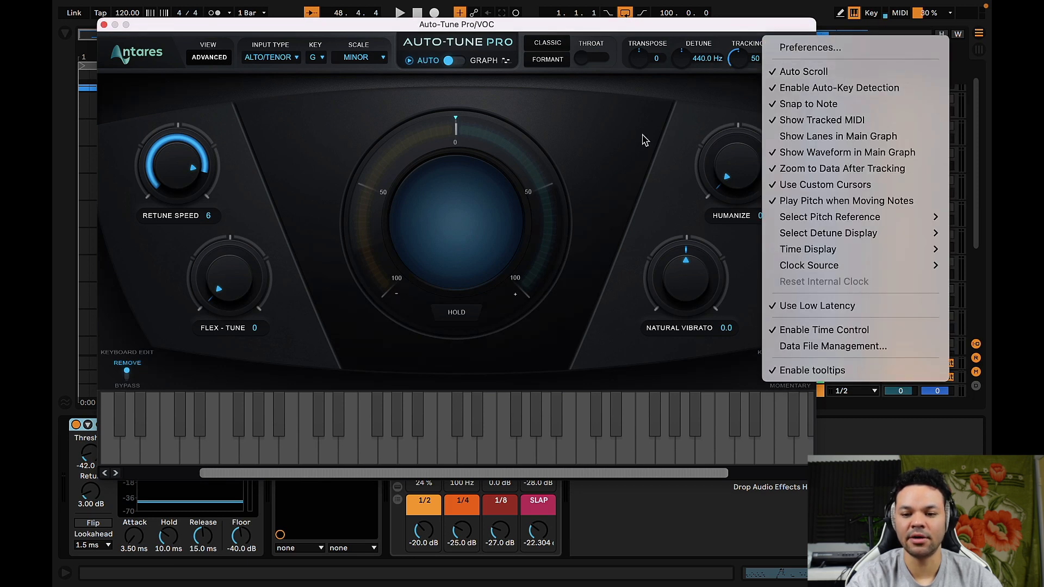
click(693, 117)
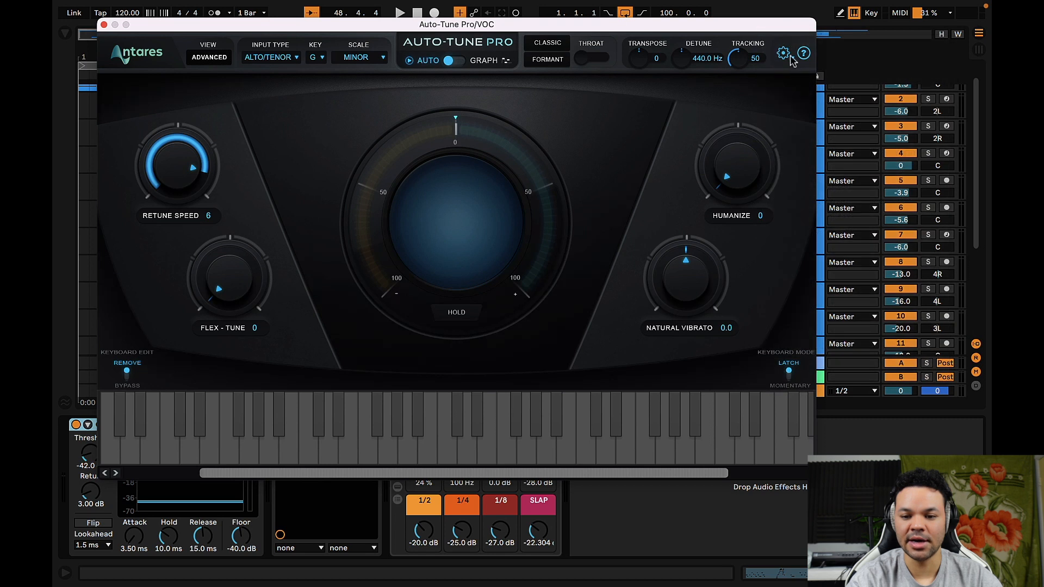
click(787, 57)
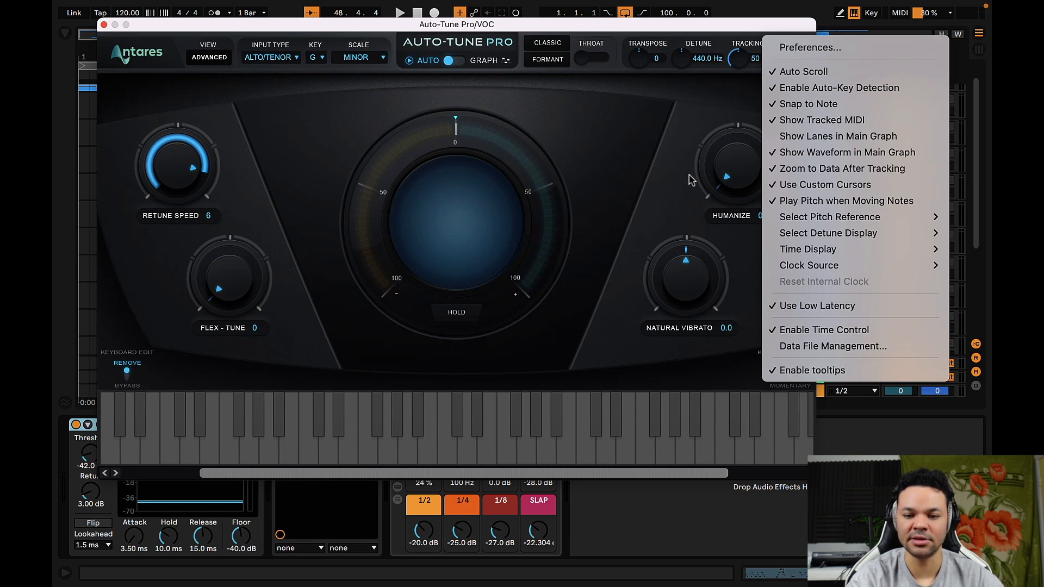
click(659, 156)
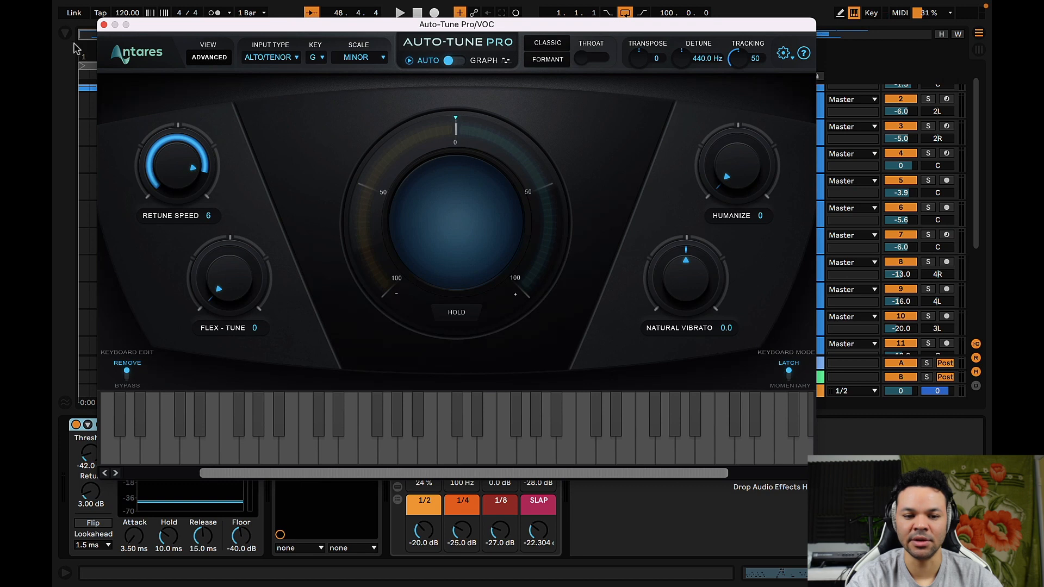
click(103, 24)
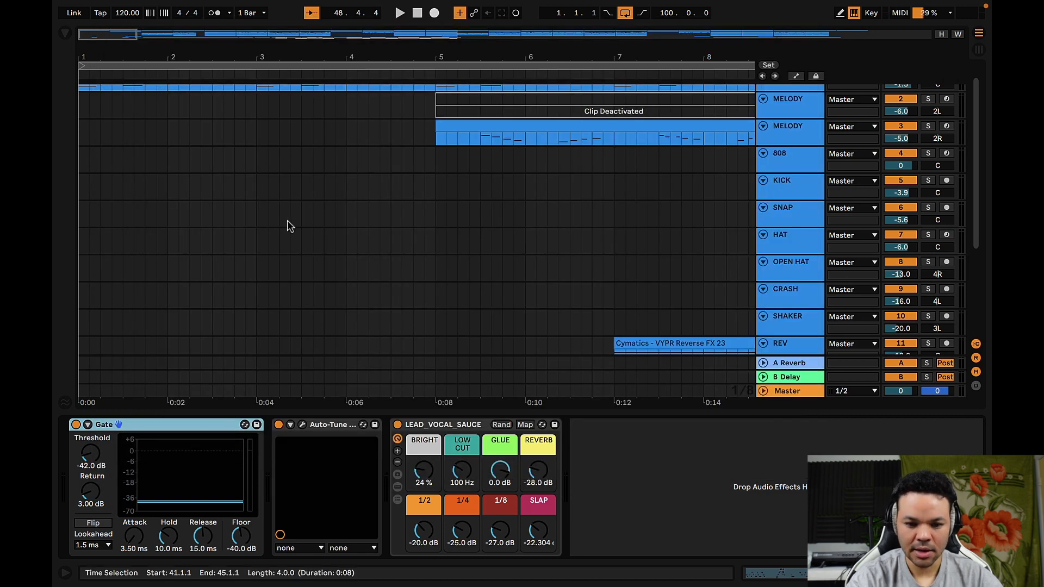
Step: Bring the vocal tracks into view and select the LEAD_VOCAL_SAUCE rack on the VOC track
scroll(350, 268, down, 5)
scroll(349, 268, up, 5)
scroll(349, 268, down, 5)
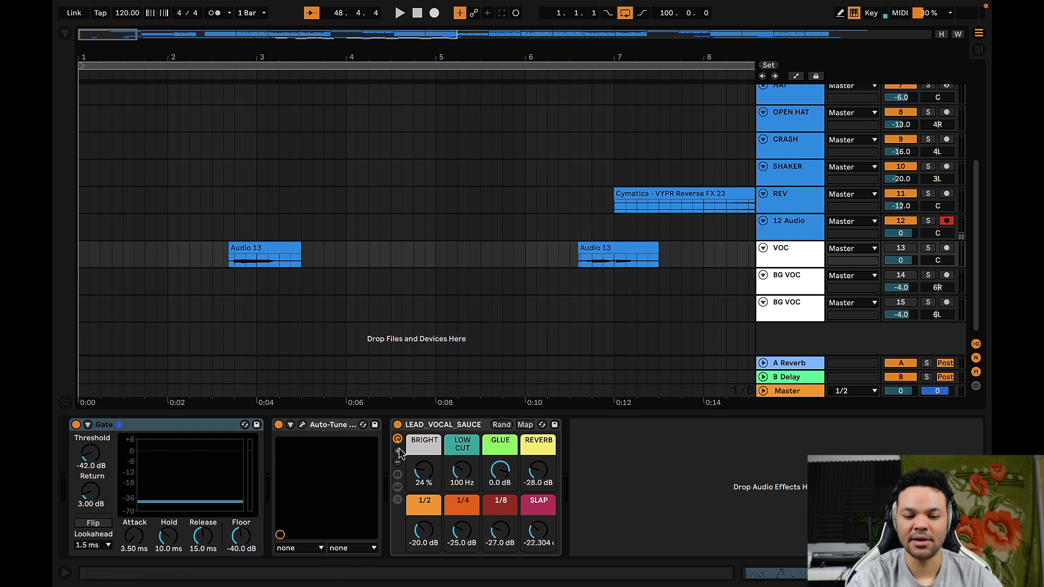
click(435, 425)
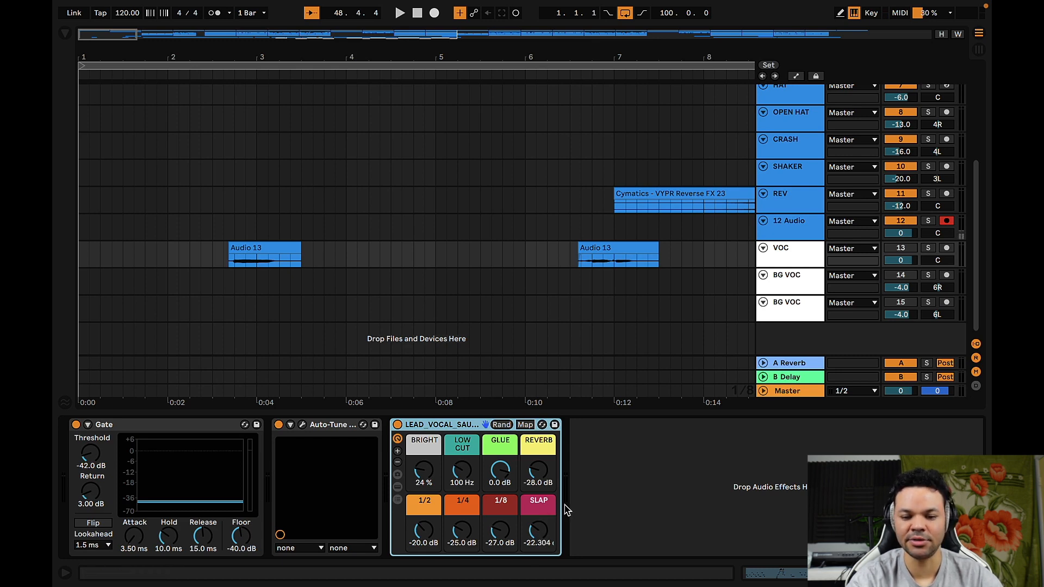
Step: Switch to Chrome to view the Whole Loops Ableton presets page, then return to Ableton Live
key(ctrl+Right)
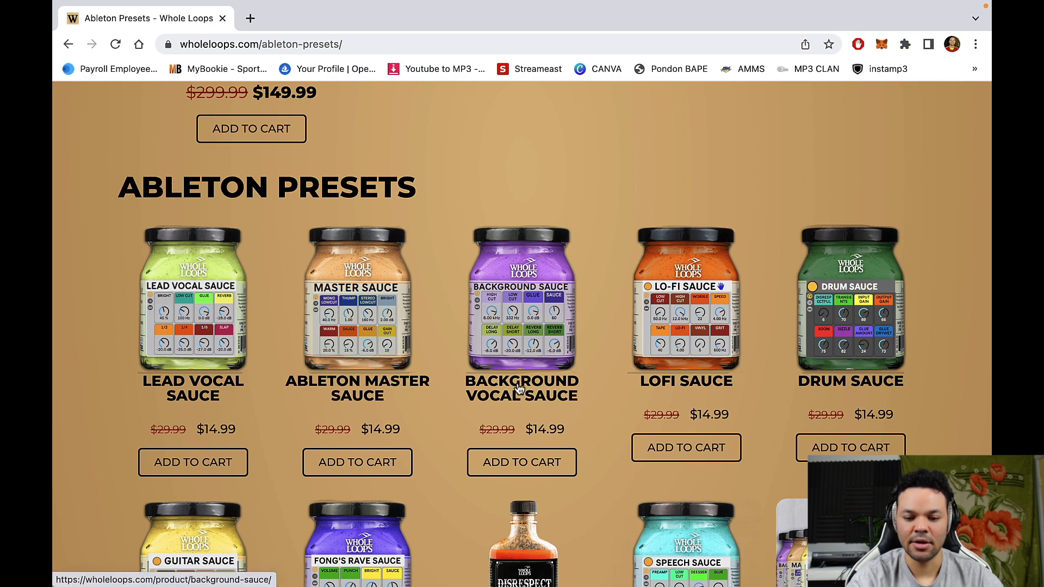
key(ctrl+Left)
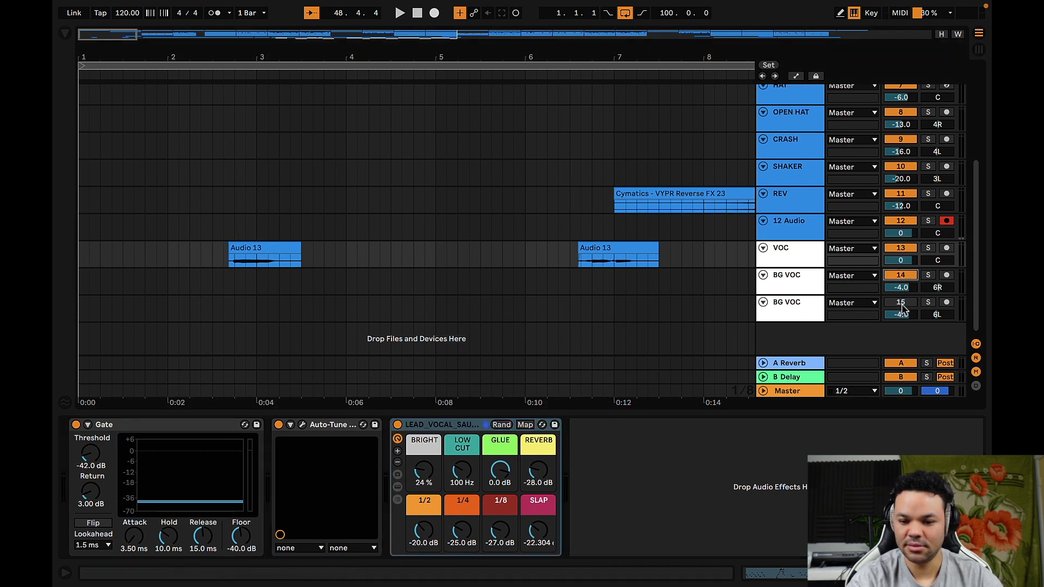
Step: Play the song with vocals from the start of the arrangement to about bar 49, enlarging the VOC track to show its waveform
scroll(703, 315, right, 10)
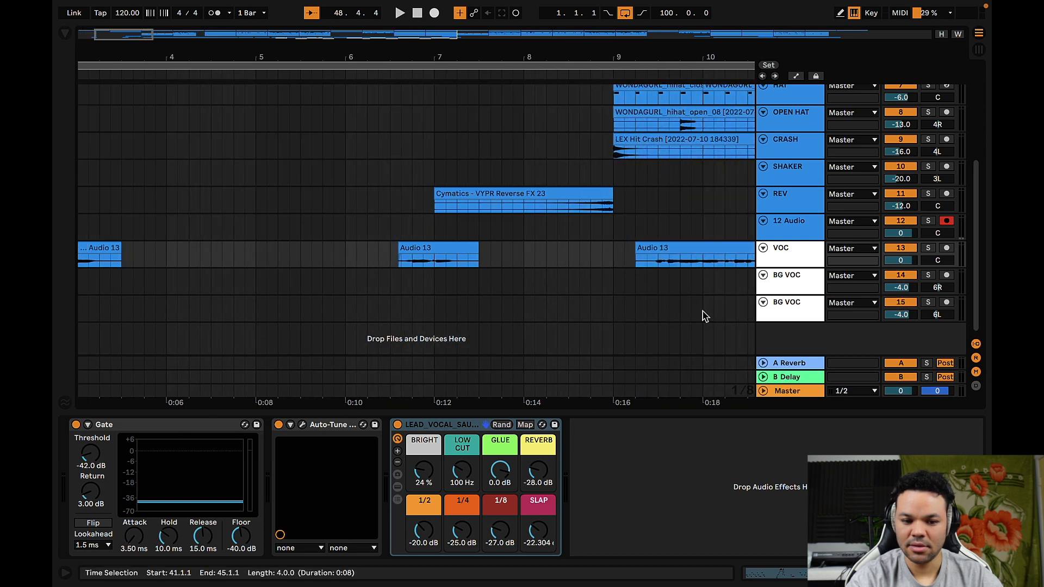
scroll(703, 315, left, 10)
click(81, 266)
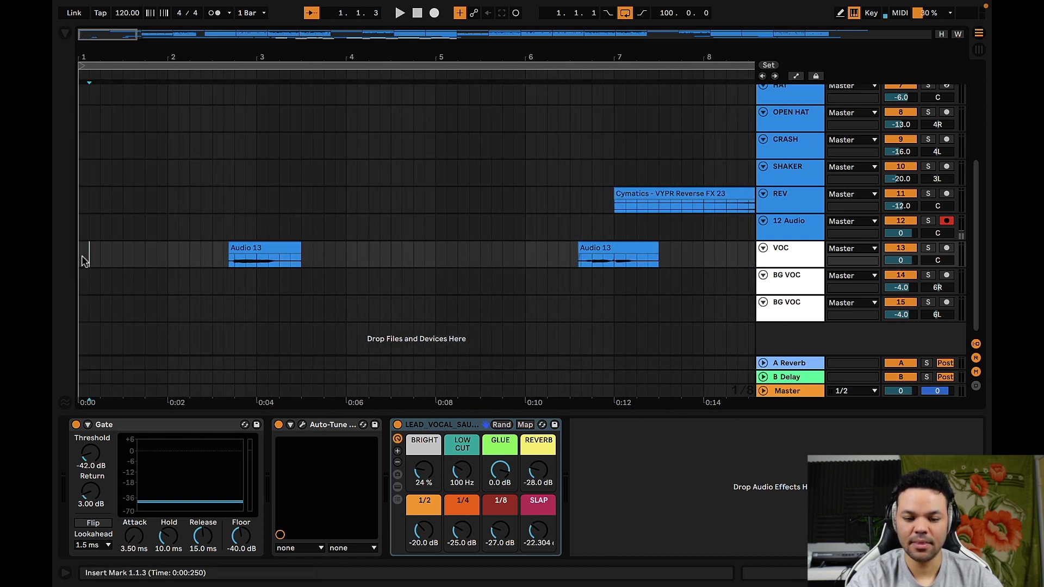
key(space)
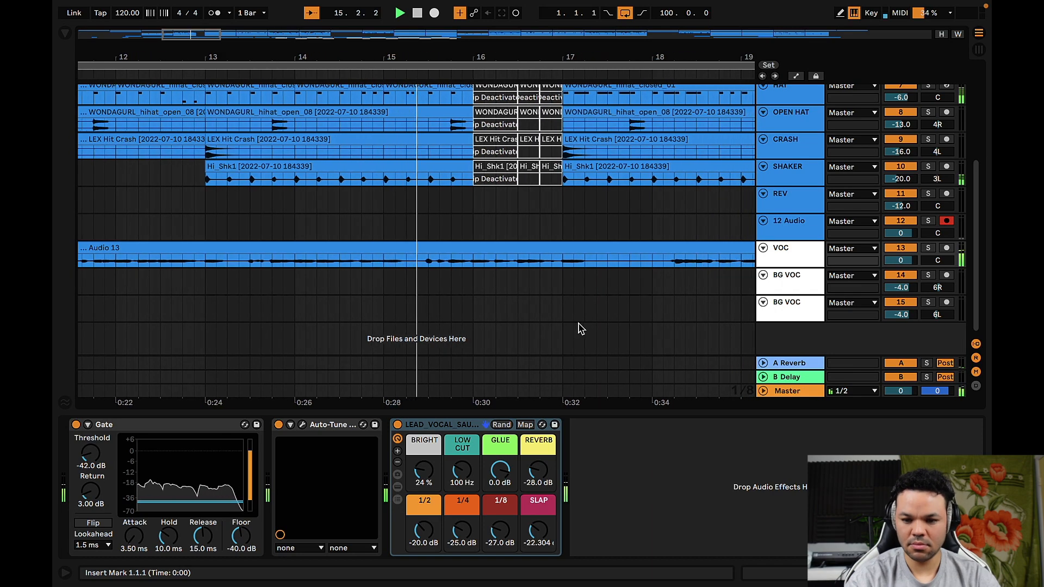
drag(782, 268, 783, 328)
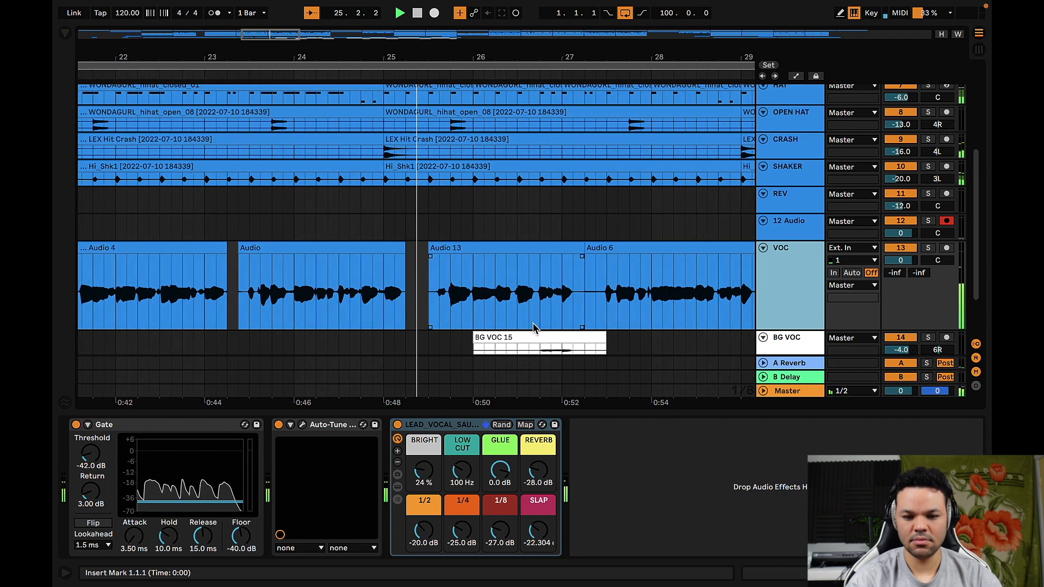
scroll(533, 326, down, 4)
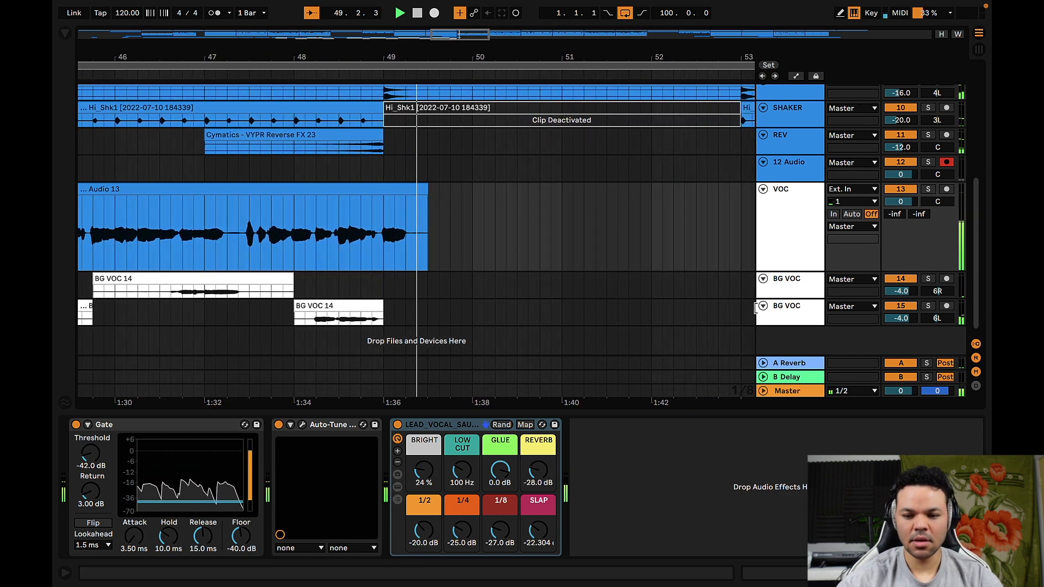
key(space)
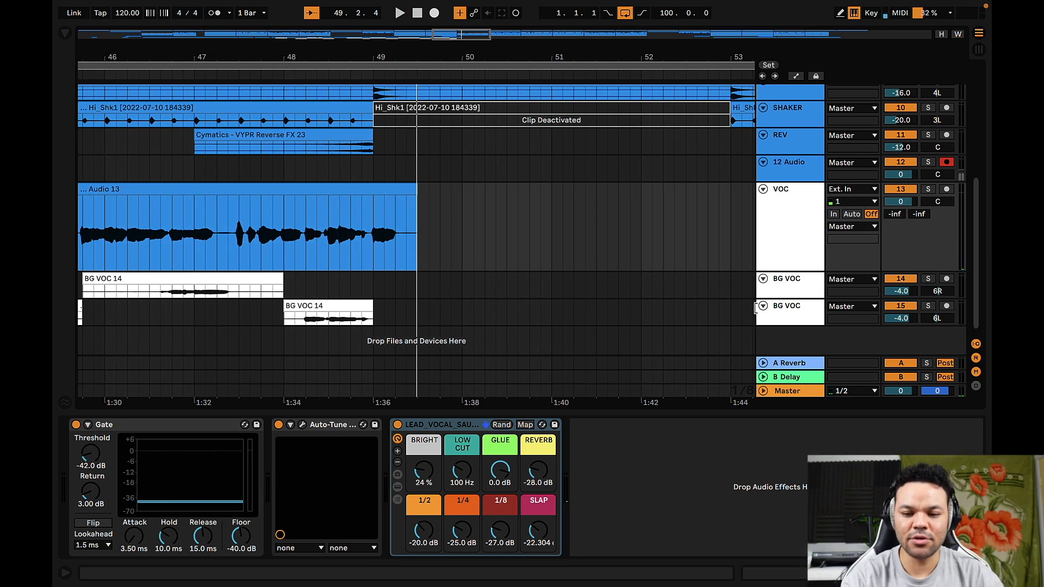
Step: Enlarge the upper BG VOC track to show its waveforms and display its effects chain
scroll(685, 220, left, 5)
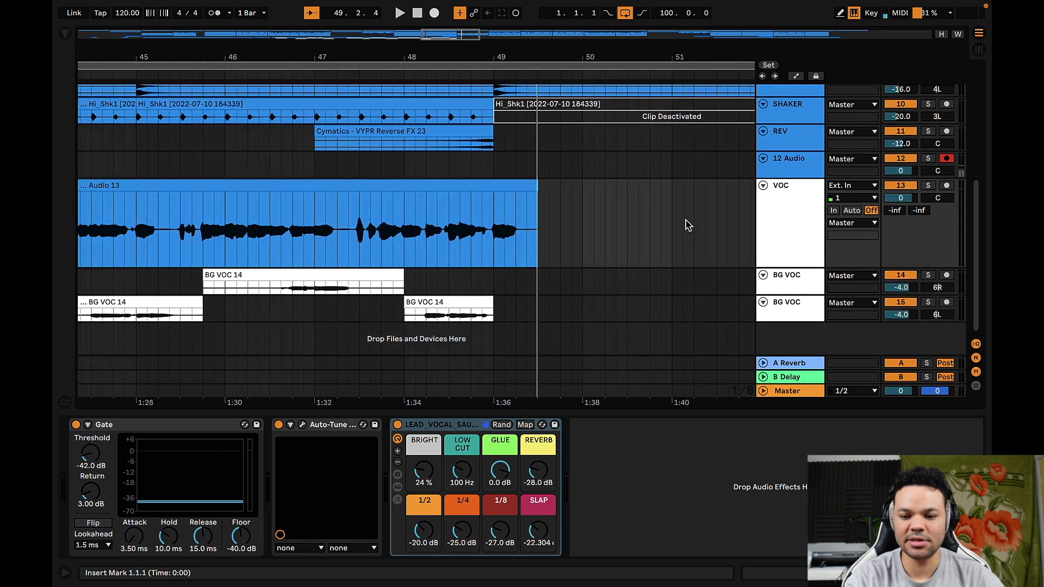
scroll(685, 225, left, 3)
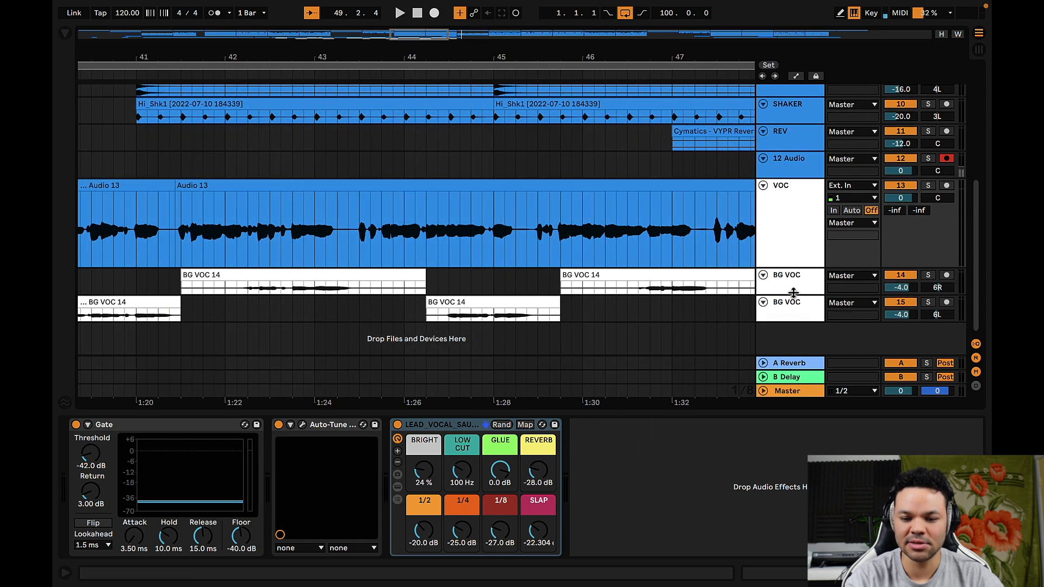
drag(795, 297, 795, 330)
double_click(792, 293)
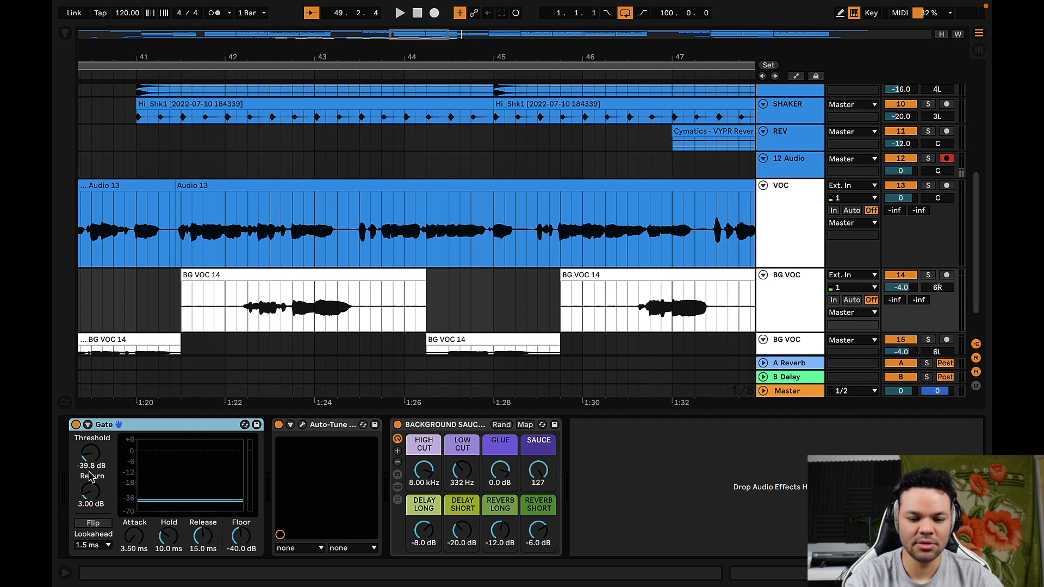
Step: Review Auto-Tune Pro on the upper BG VOC track, close its plug-in window, and select the background rack's SAUCE macro
click(324, 427)
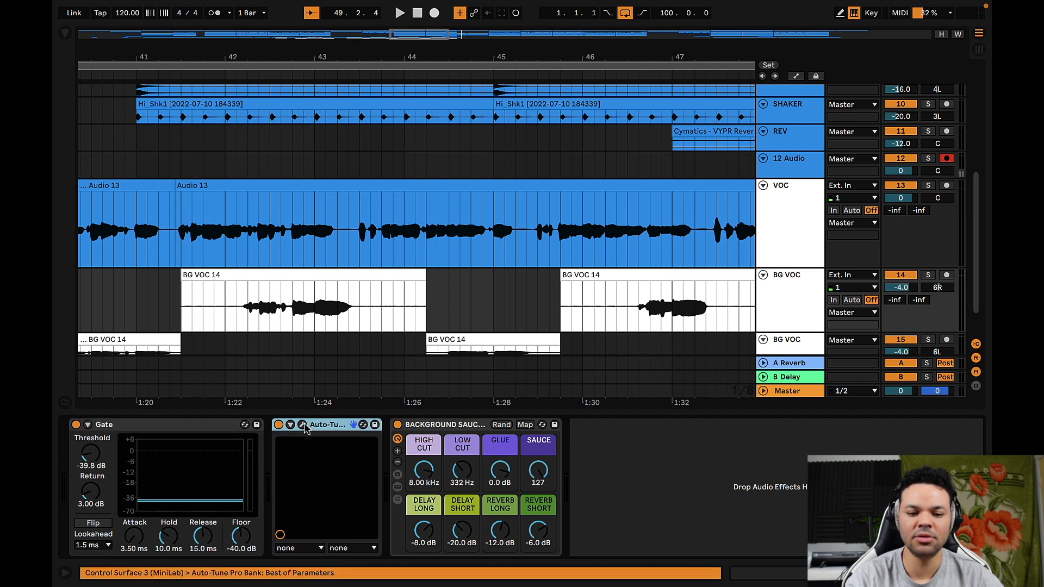
click(303, 425)
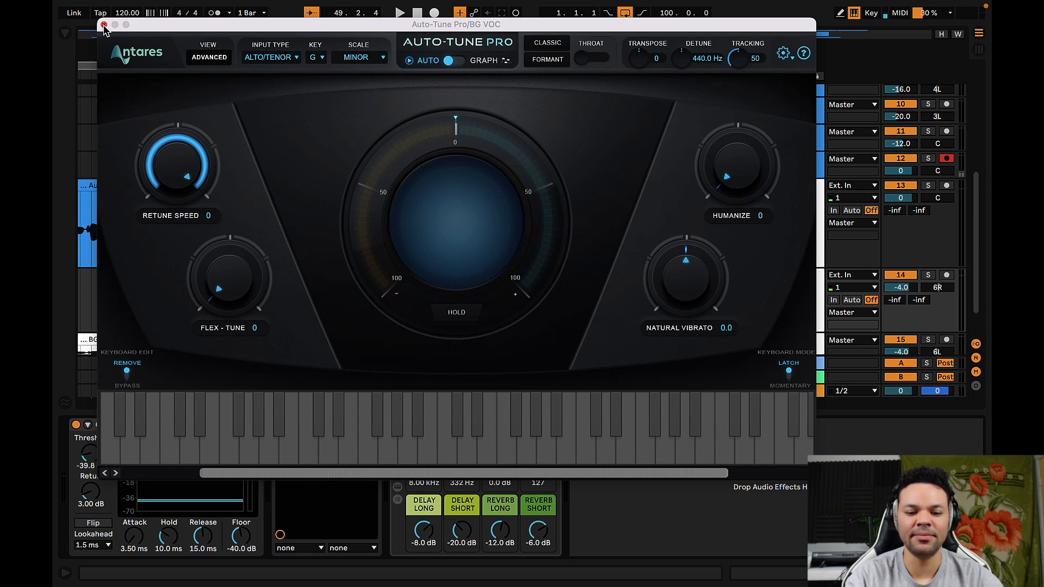
click(103, 25)
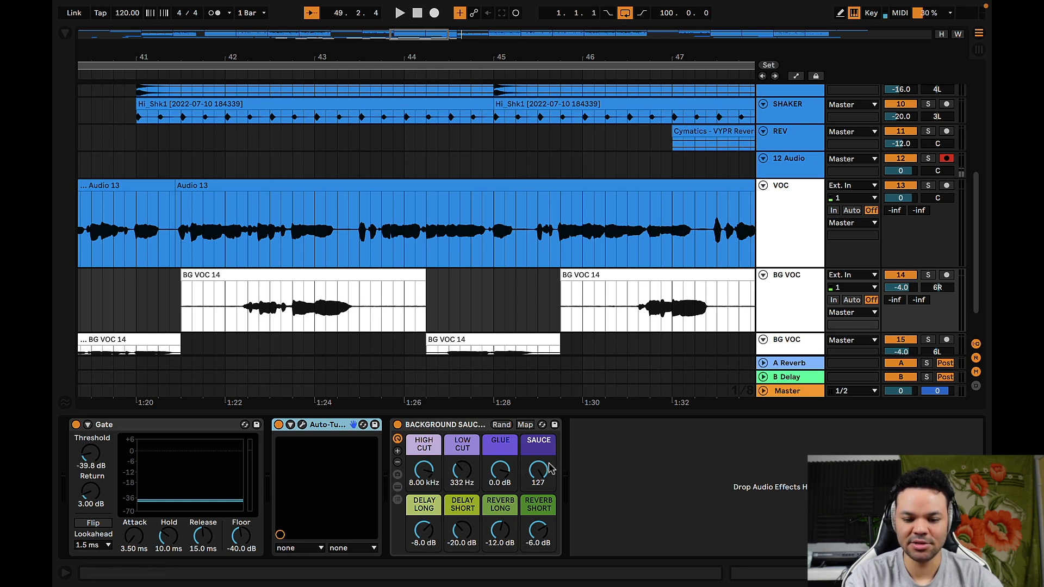
drag(542, 479, 542, 419)
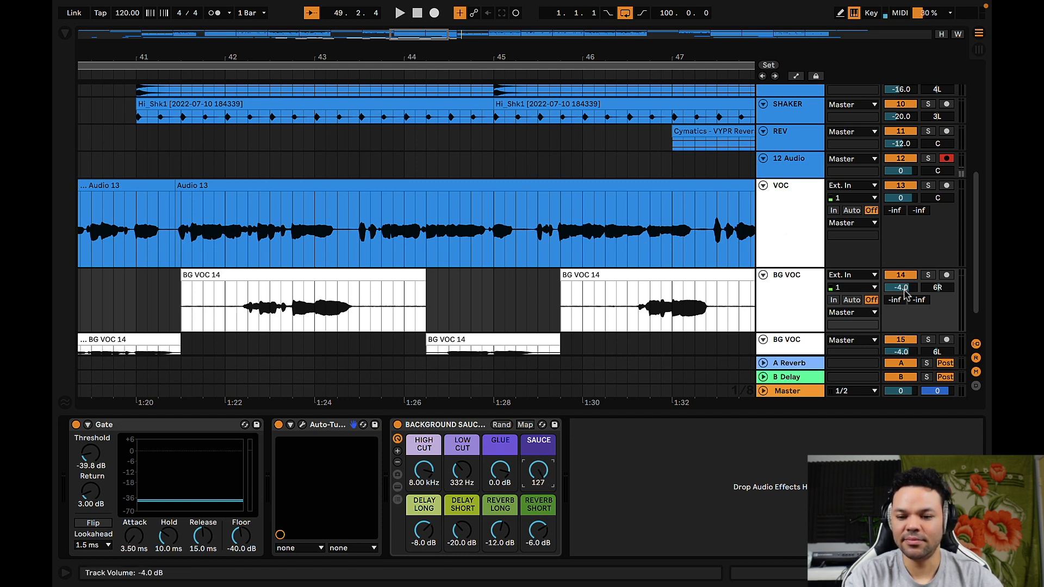
Step: Enlarge the lower BG VOC track to show its waveforms and display its effects chain
scroll(902, 291, down, 2)
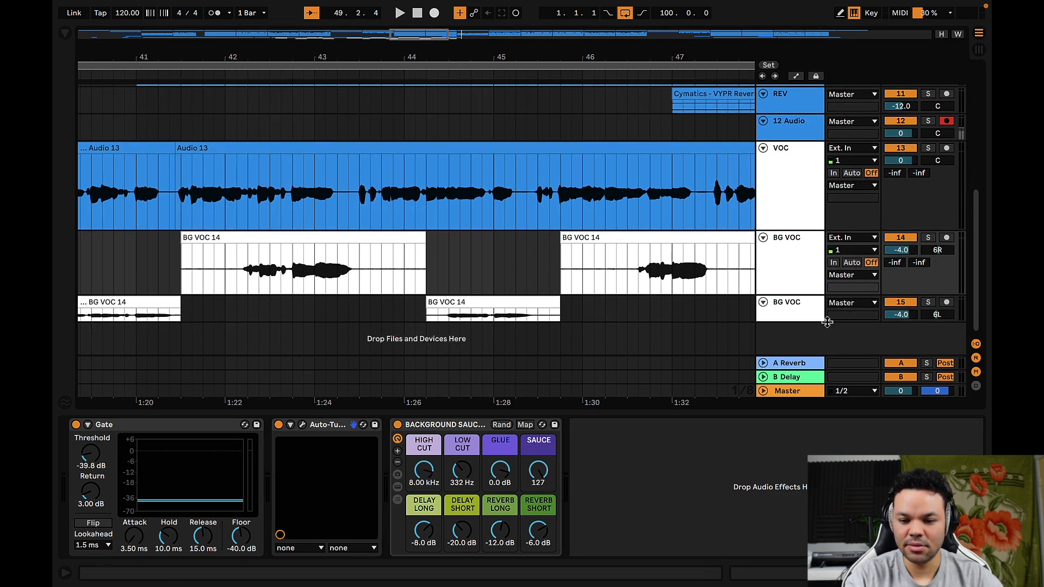
drag(802, 323, 808, 353)
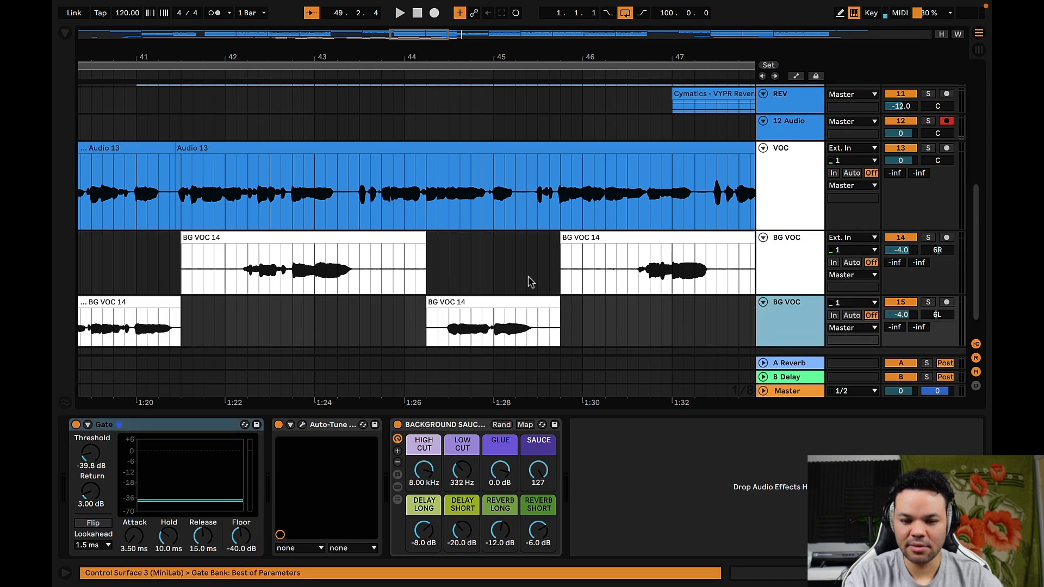
key(ctrl+Left)
key(ctrl+Right)
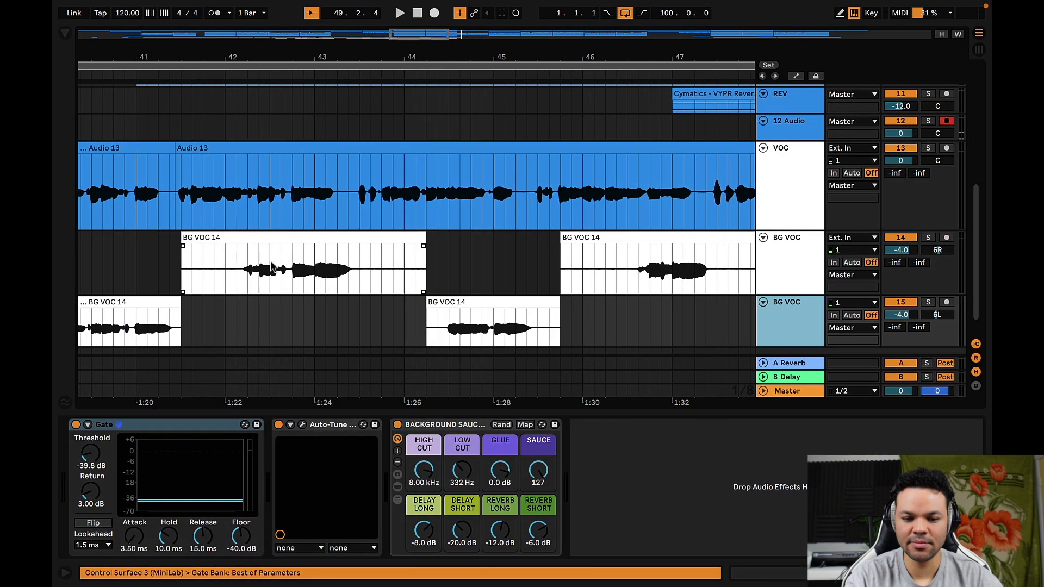
Step: Examine the placement of the background vocal clips on the two BG VOC tracks between about bars 25 and 49
scroll(271, 263, left, 10)
scroll(269, 261, left, 10)
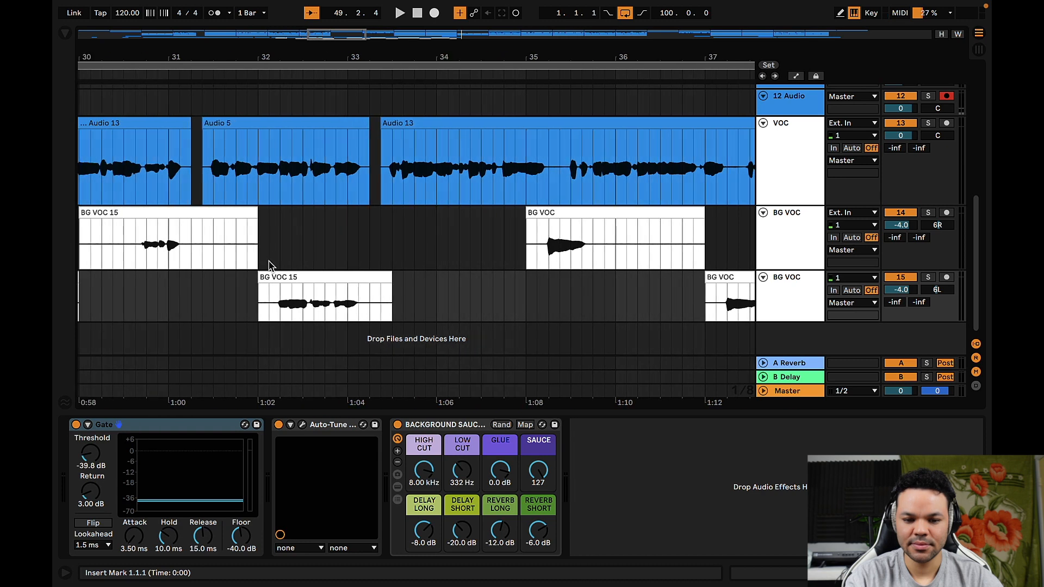
scroll(270, 264, right, 5)
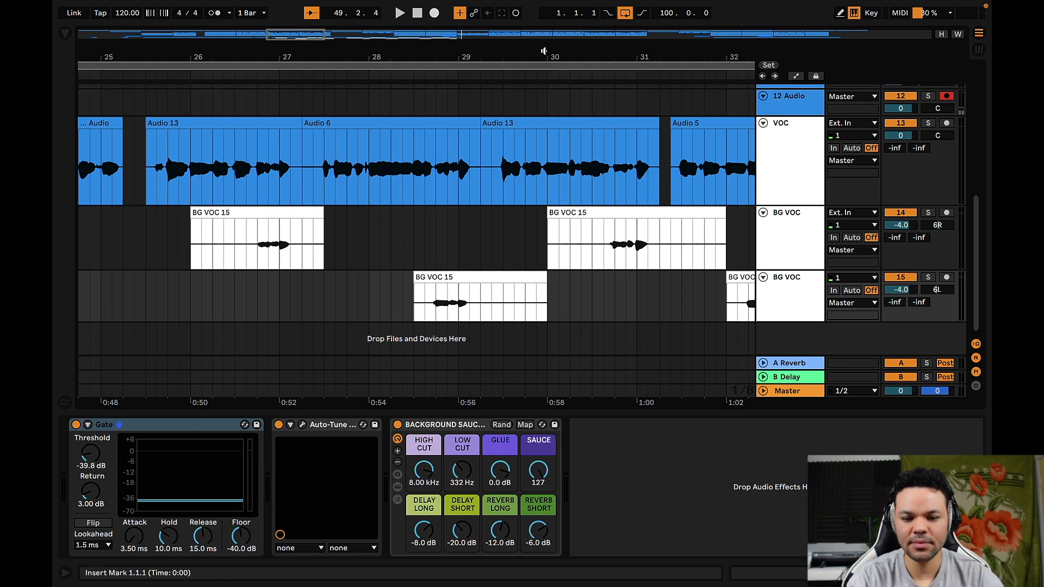
drag(513, 55, 513, 33)
scroll(604, 260, right, 15)
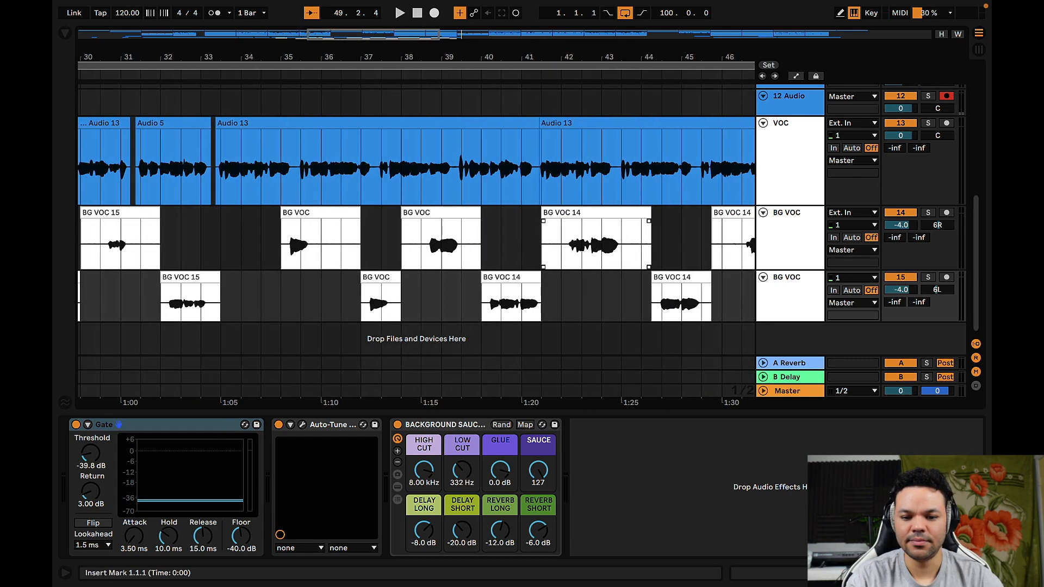
scroll(603, 260, left, 5)
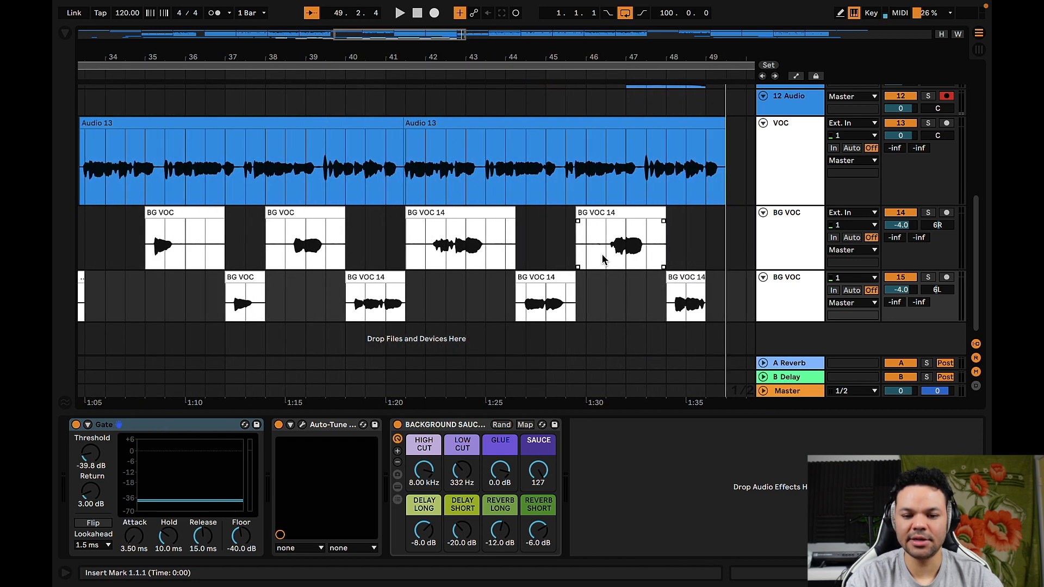
scroll(603, 260, left, 3)
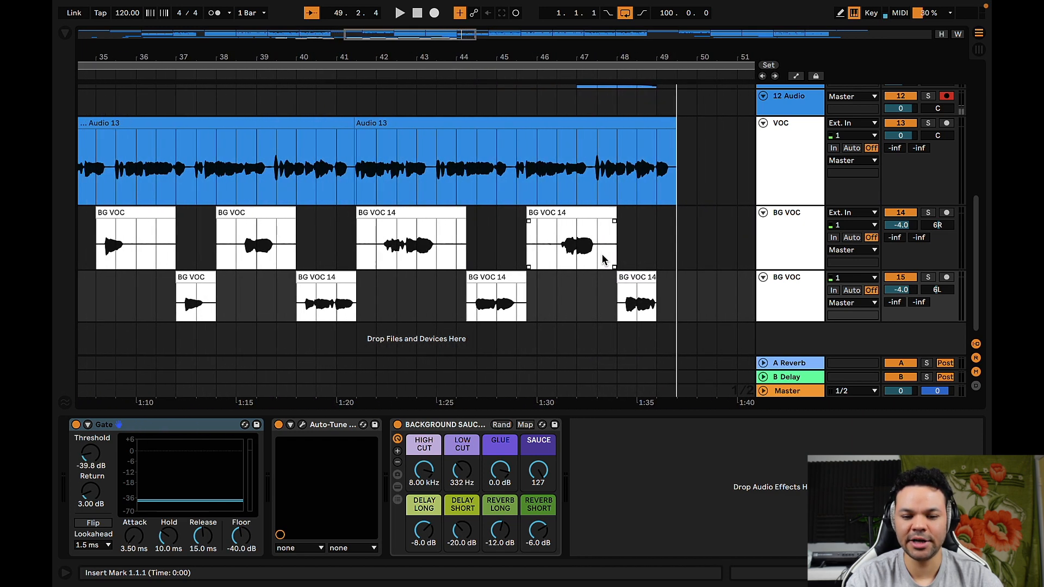
scroll(604, 260, left, 2)
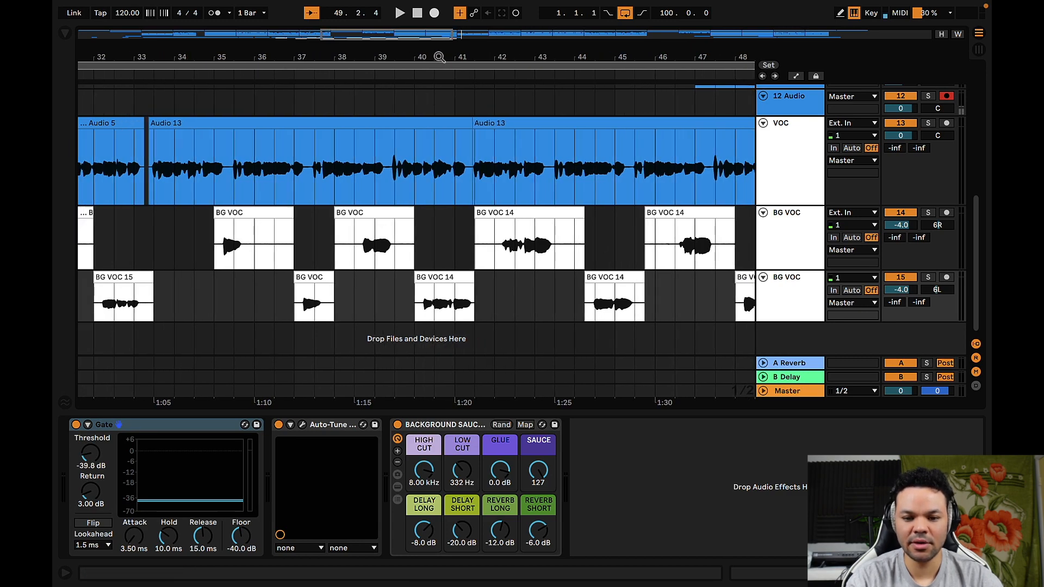
Step: Show the full length of the arrangement and look over all tracks from the chords down to the background vocals
scroll(429, 99, down, 10)
scroll(322, 107, up, 10)
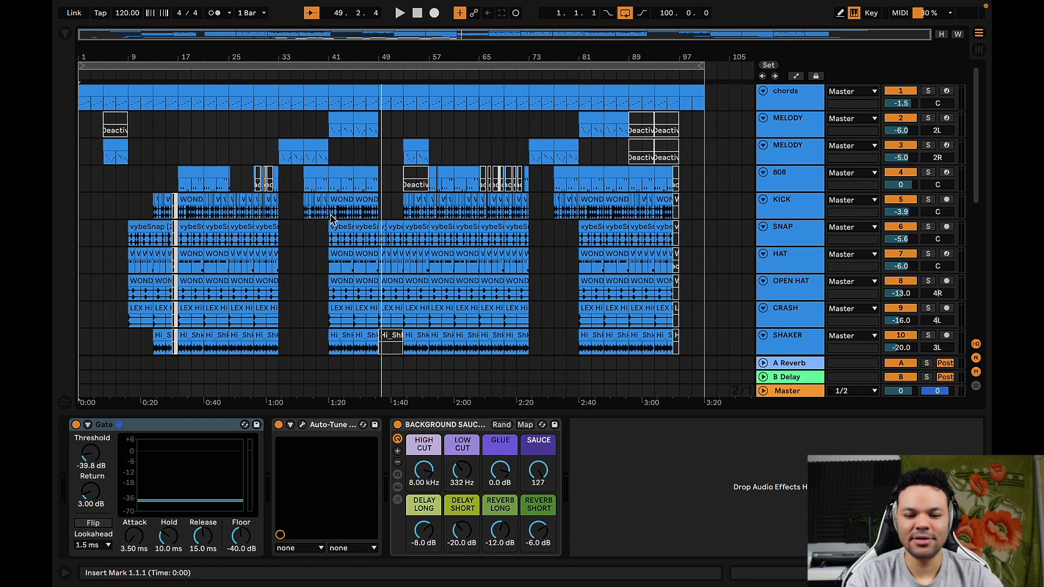
scroll(446, 251, down, 10)
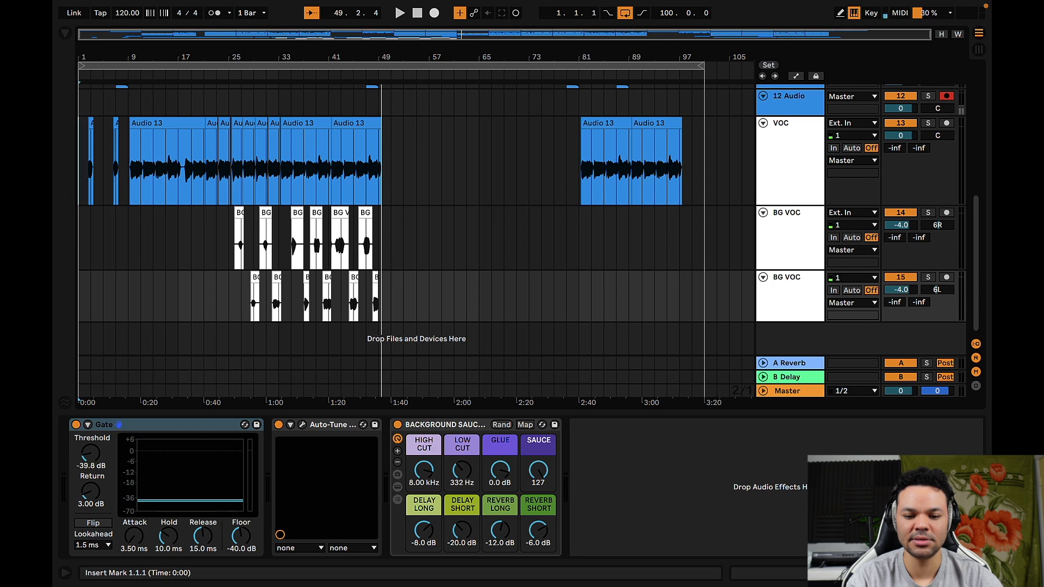
scroll(396, 274, up, 5)
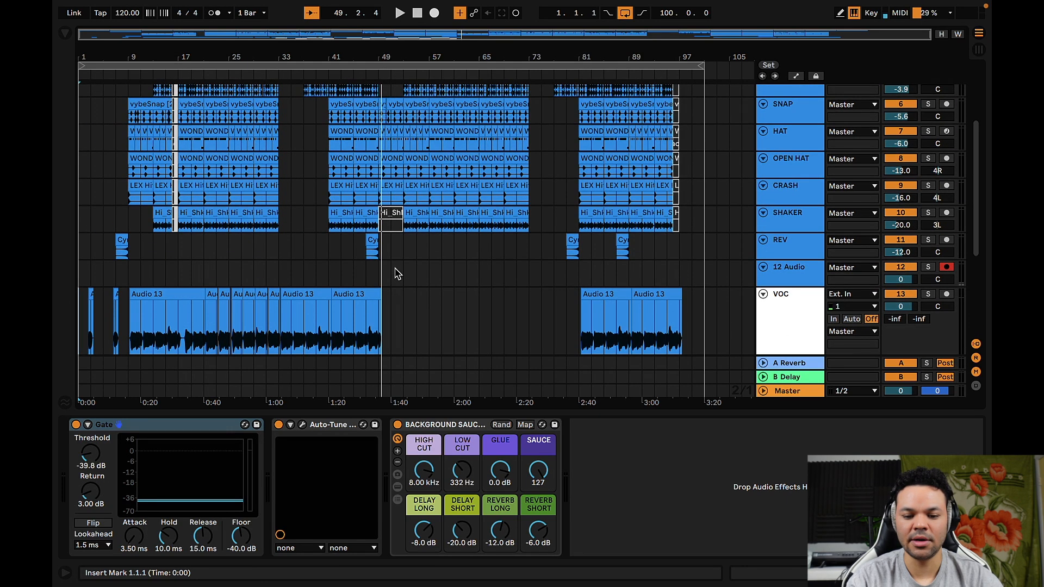